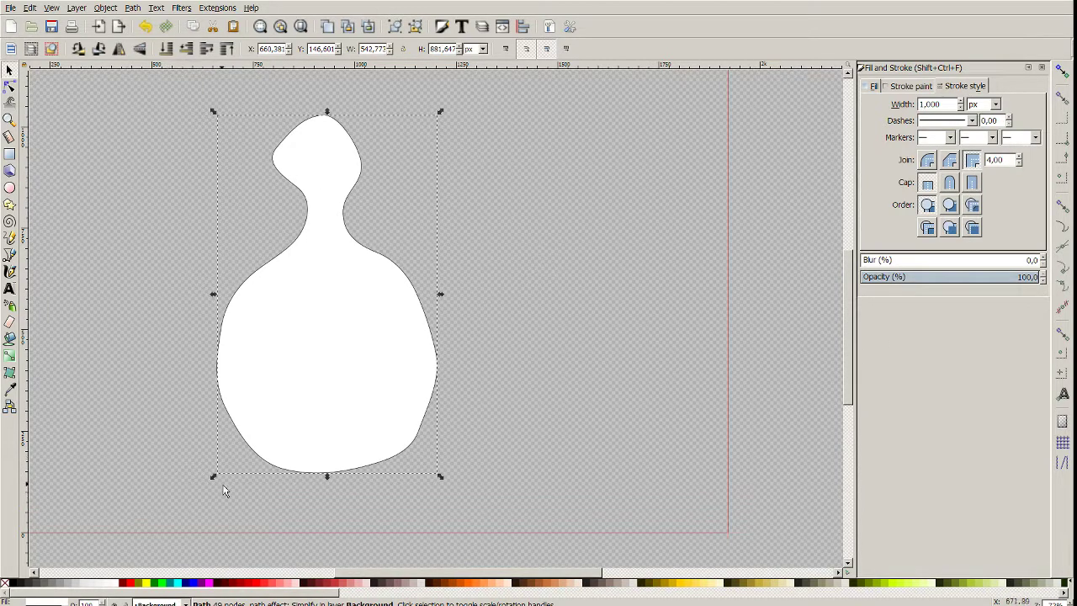
Fill the white pigeon body shape with the dusty rose palette swatch.
{"action": "left_click", "coordinate": [398, 584]}
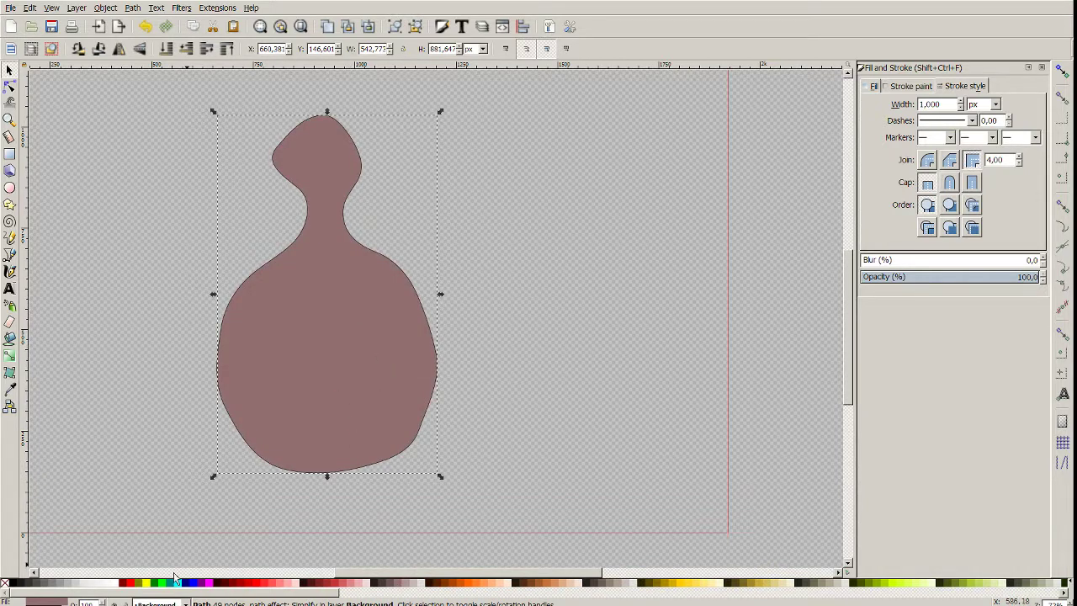
{"action": "left_click", "coordinate": [9, 237]}
{"action": "mouse_move", "coordinate": [399, 248]}
{"action": "left_mouse_down"}
{"action": "mouse_move", "coordinate": [445, 354]}
{"action": "mouse_move", "coordinate": [432, 449]}
{"action": "mouse_move", "coordinate": [457, 467]}
{"action": "mouse_move", "coordinate": [561, 425]}
{"action": "mouse_move", "coordinate": [587, 268]}
{"action": "mouse_move", "coordinate": [511, 176]}
{"action": "mouse_move", "coordinate": [427, 204]}
{"action": "mouse_move", "coordinate": [402, 253]}
{"action": "left_mouse_up"}
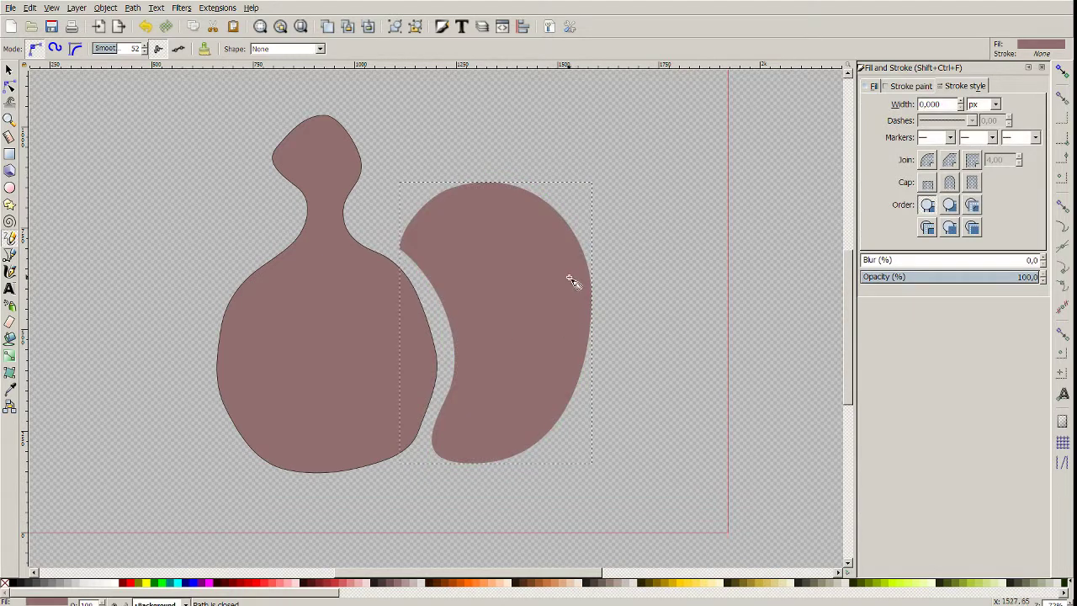
{"action": "key", "text": "s"}
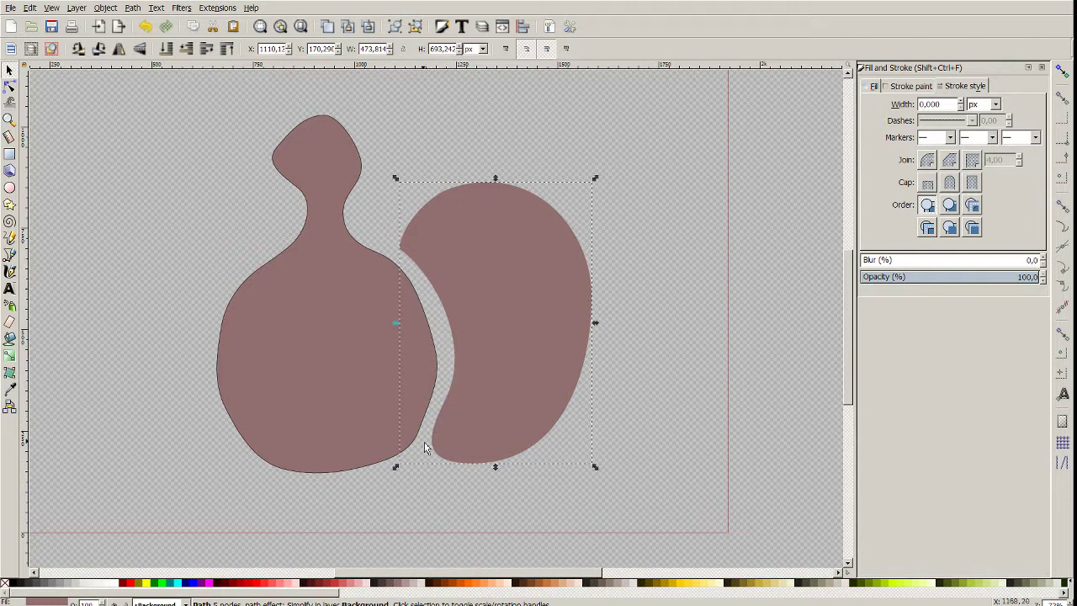
{"action": "left_click_drag", "start_coordinate": [480, 418], "coordinate": [584, 355]}
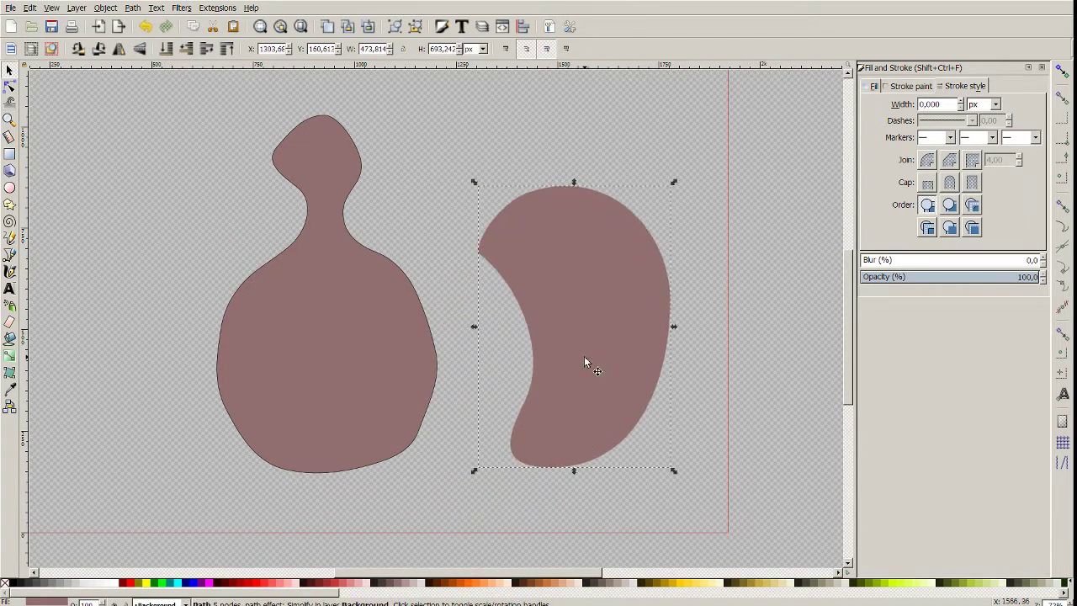
{"action": "key", "text": "Delete"}
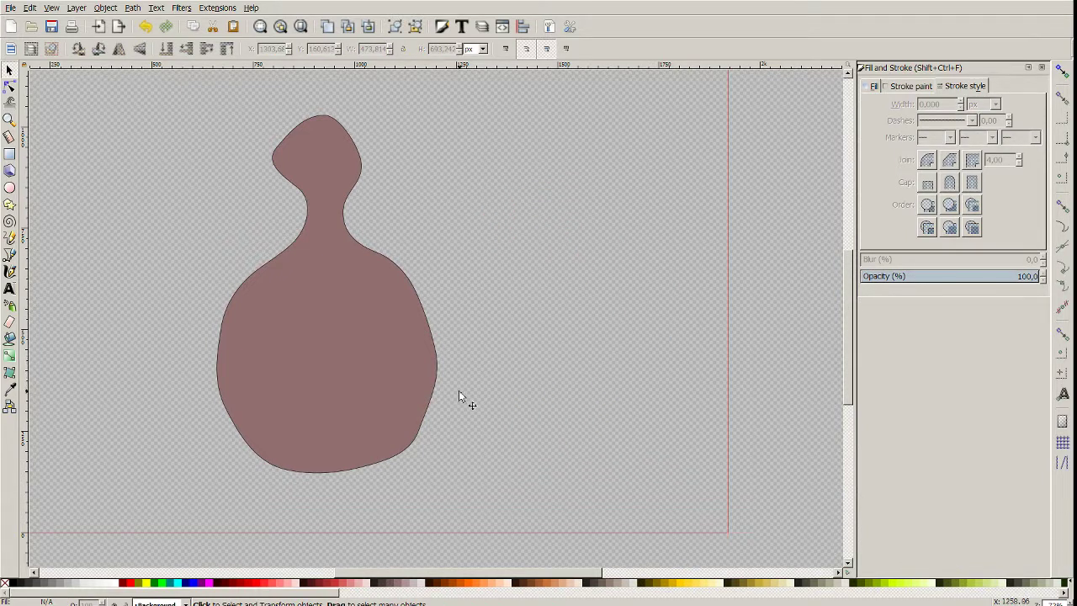
{"action": "left_click", "coordinate": [322, 369]}
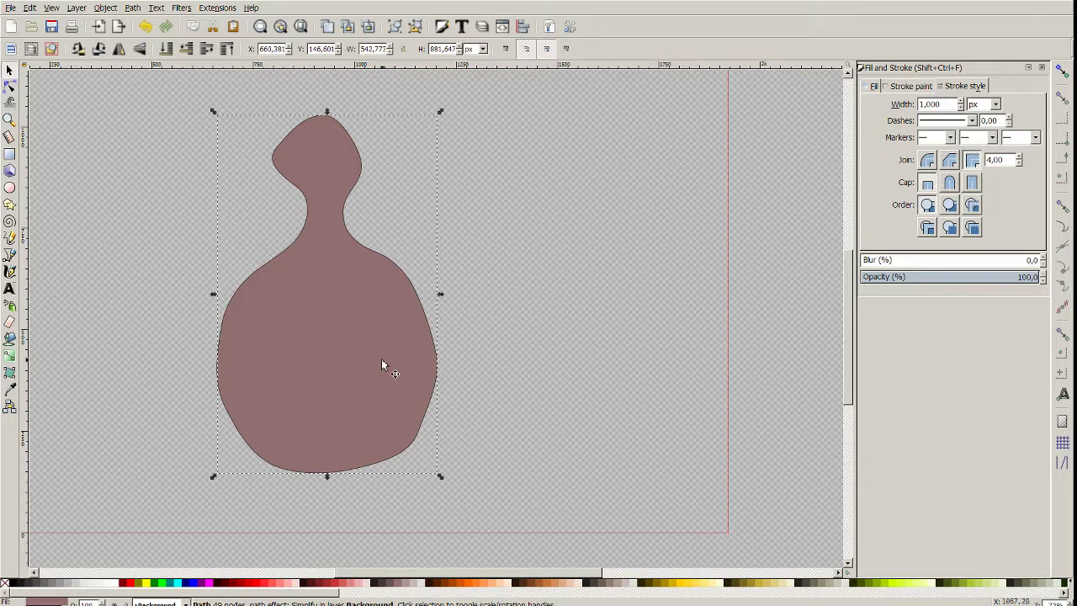
Duplicate the body shape and give the copy a 40 px wide black stroke.
{"action": "right_click", "coordinate": [337, 345]}
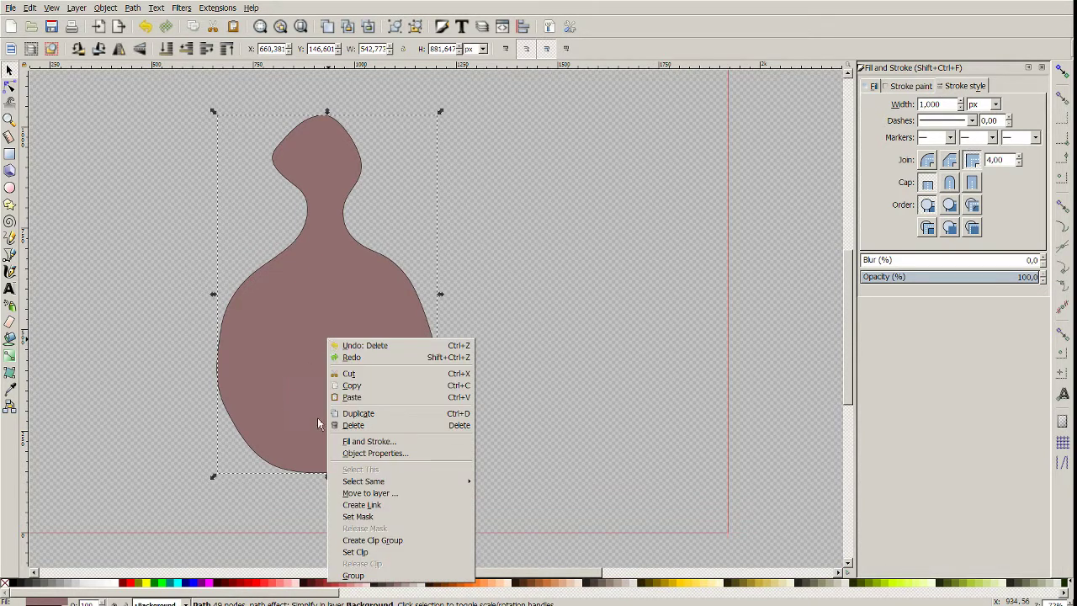
{"action": "left_click", "coordinate": [346, 417]}
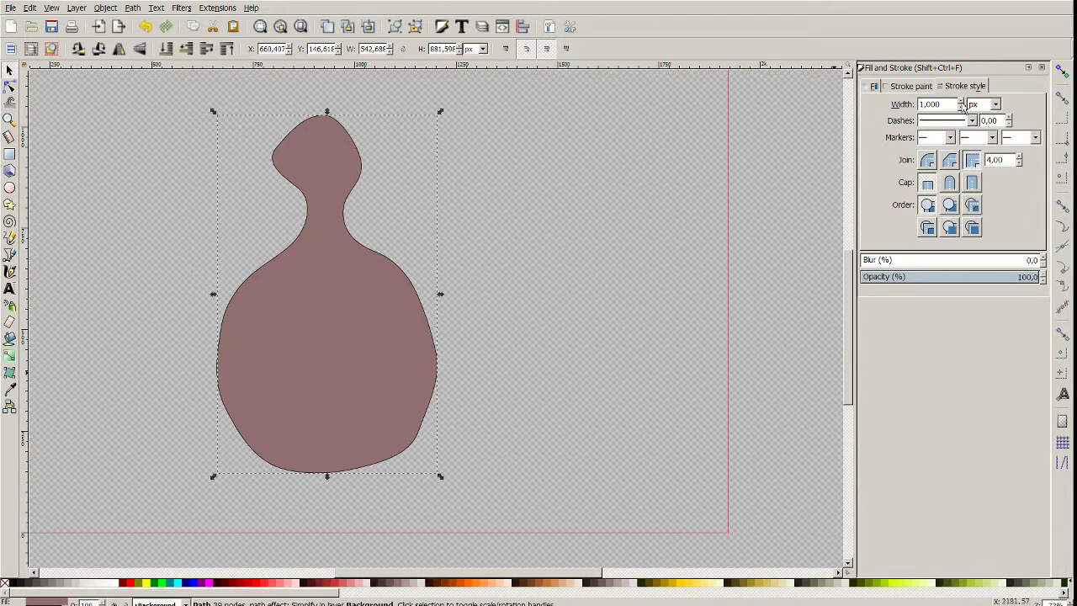
{"action": "left_click_drag", "start_coordinate": [950, 107], "coordinate": [907, 105]}
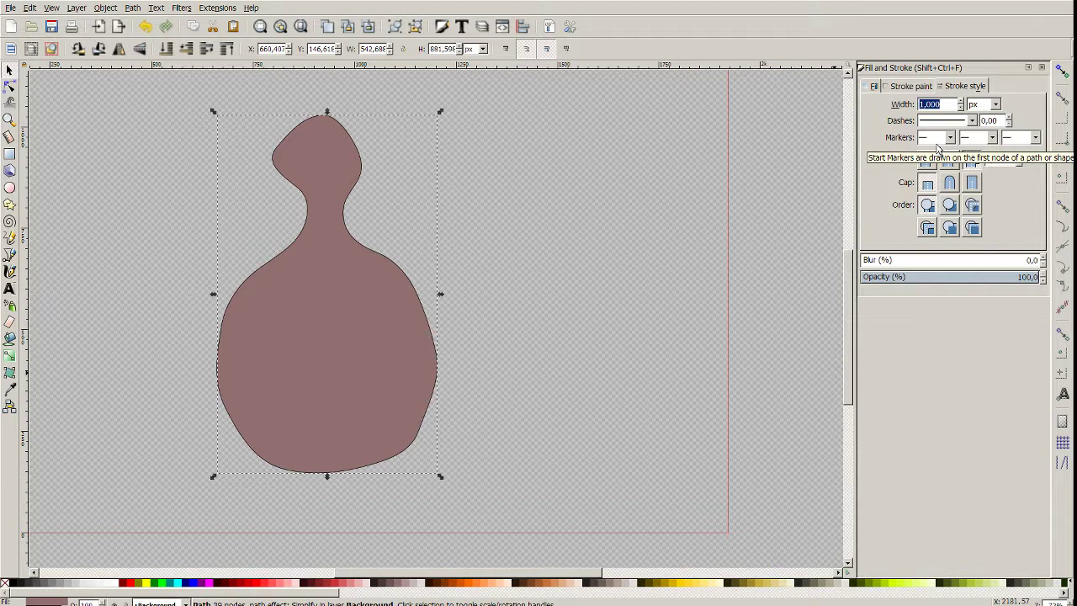
{"action": "type", "text": "40"}
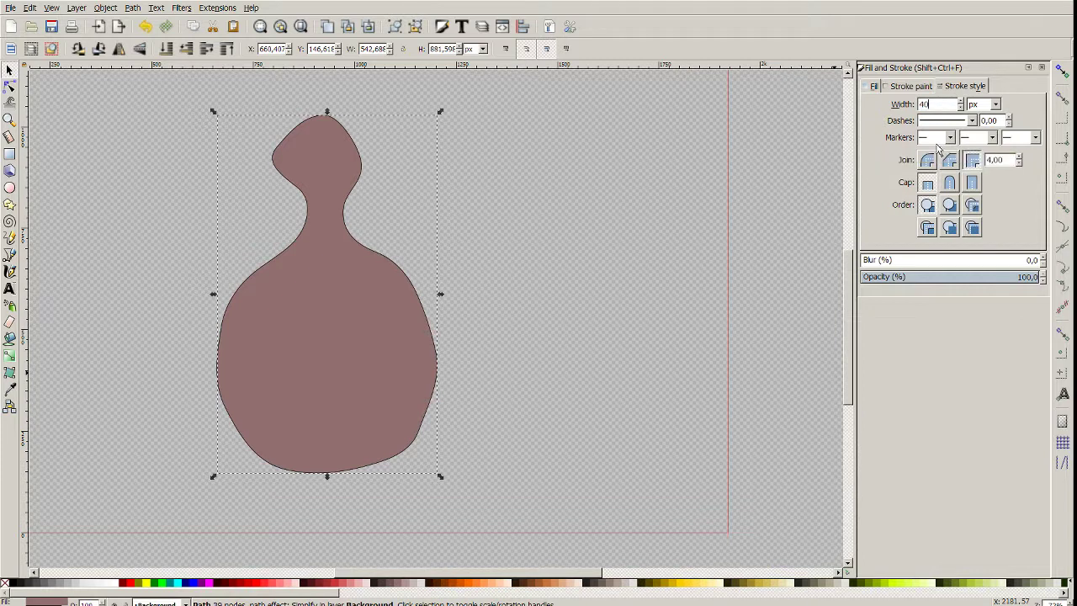
{"action": "key", "text": "Return"}
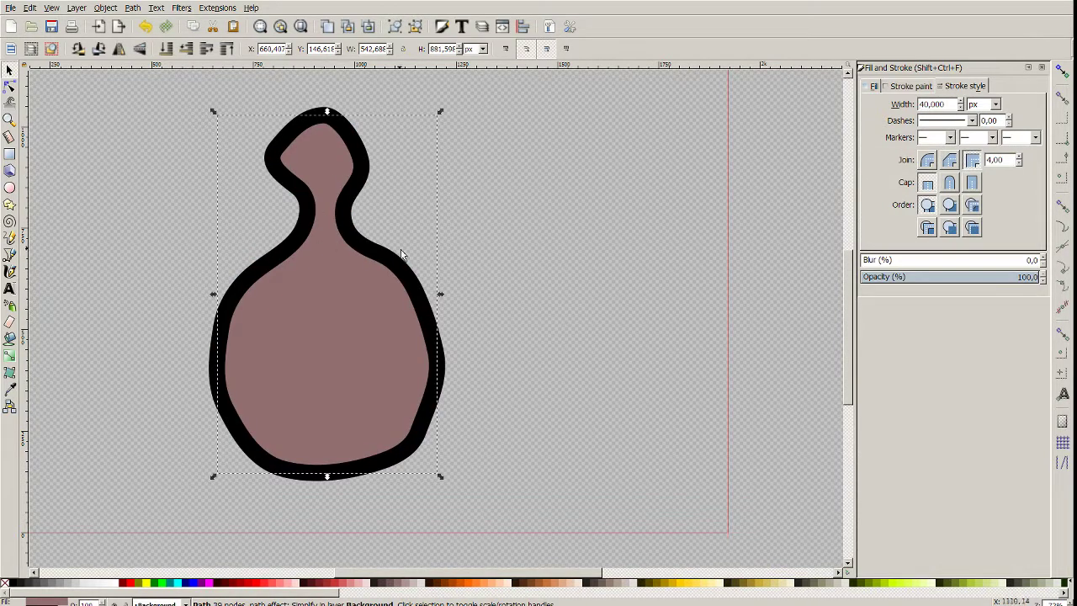
Convert the copy's 40 px outline with Path > Stroke to Path, then Break Apart it.
{"action": "left_click", "coordinate": [133, 7]}
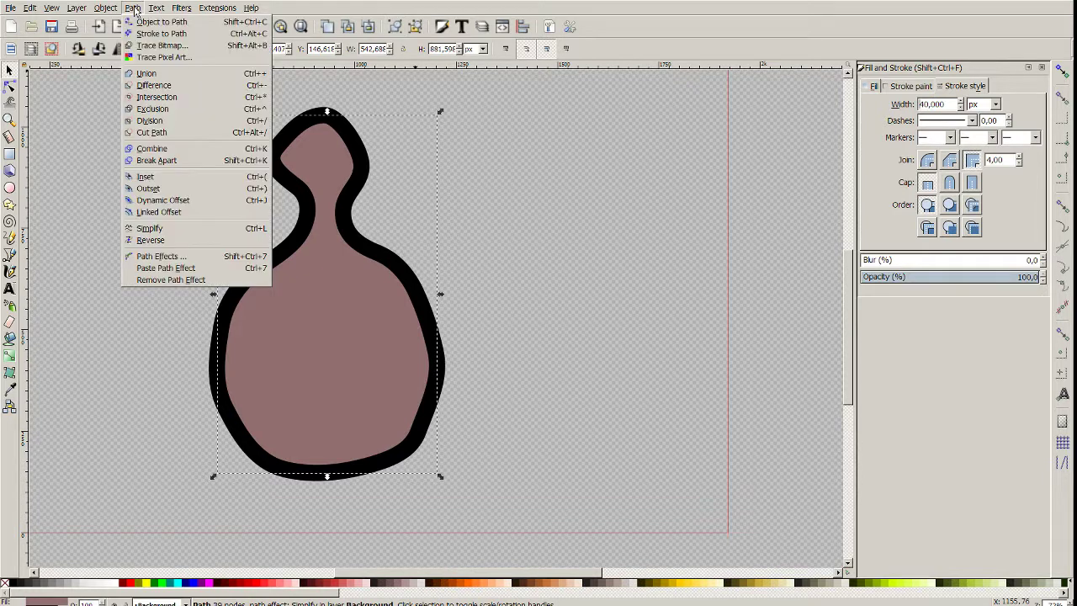
{"action": "left_click", "coordinate": [139, 34]}
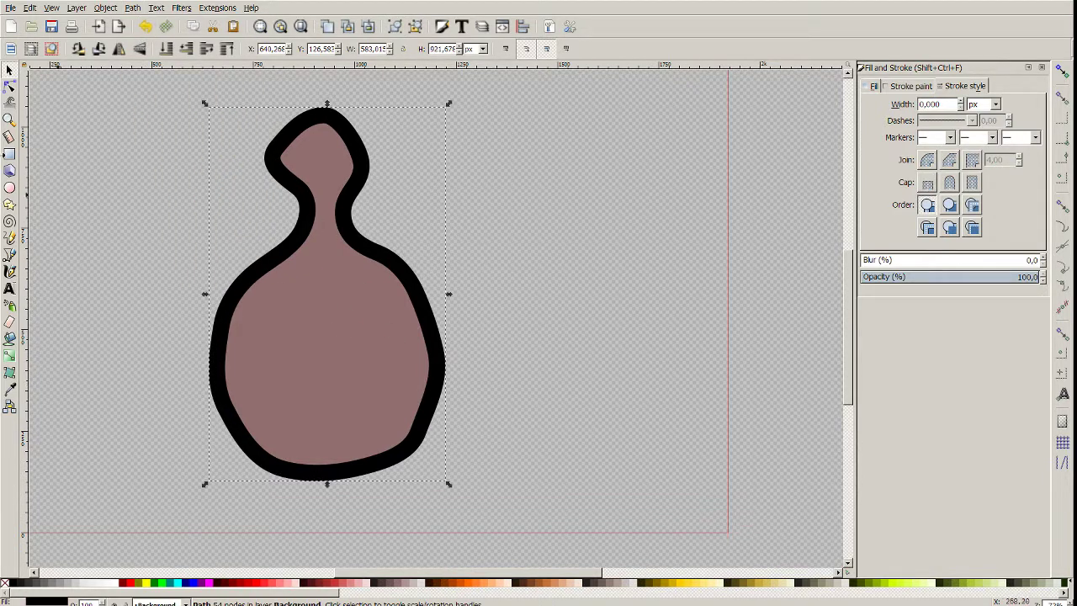
{"action": "left_click", "coordinate": [9, 85]}
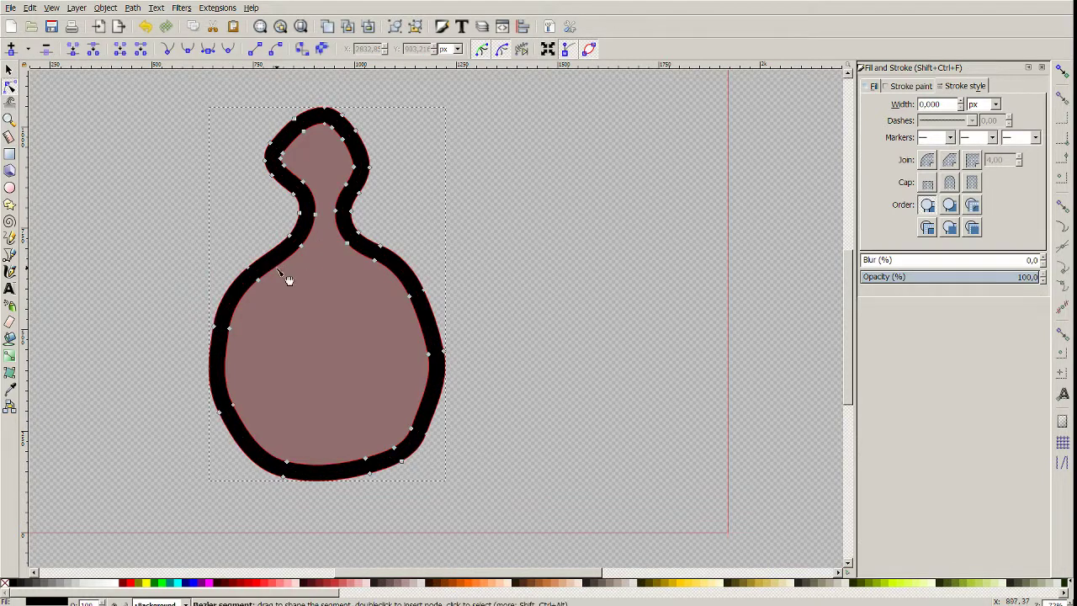
{"action": "key", "text": "ctrl+z"}
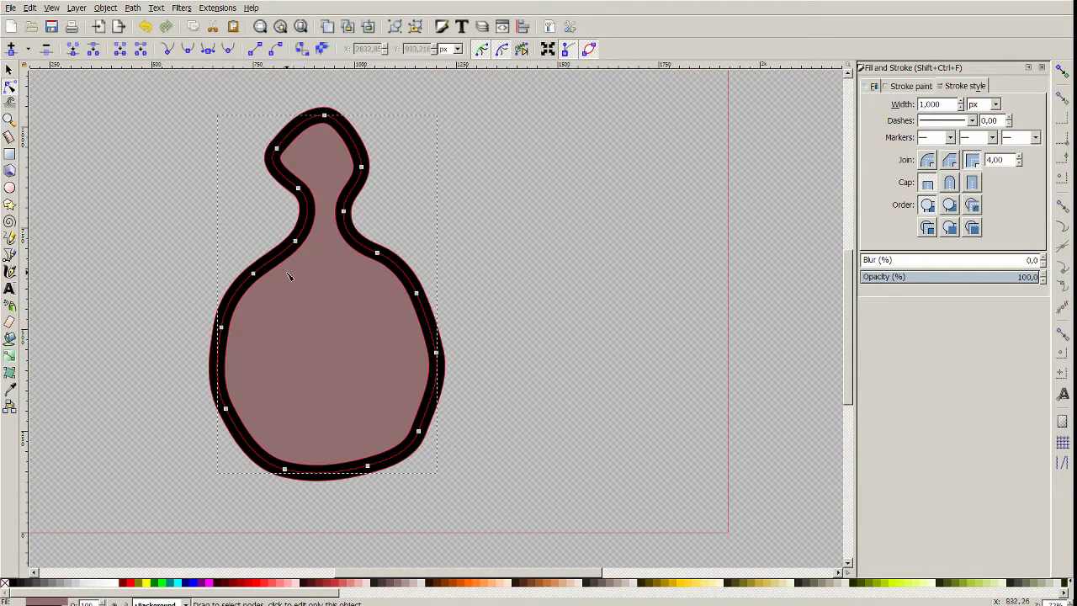
{"action": "key", "text": "ctrl+shift+z"}
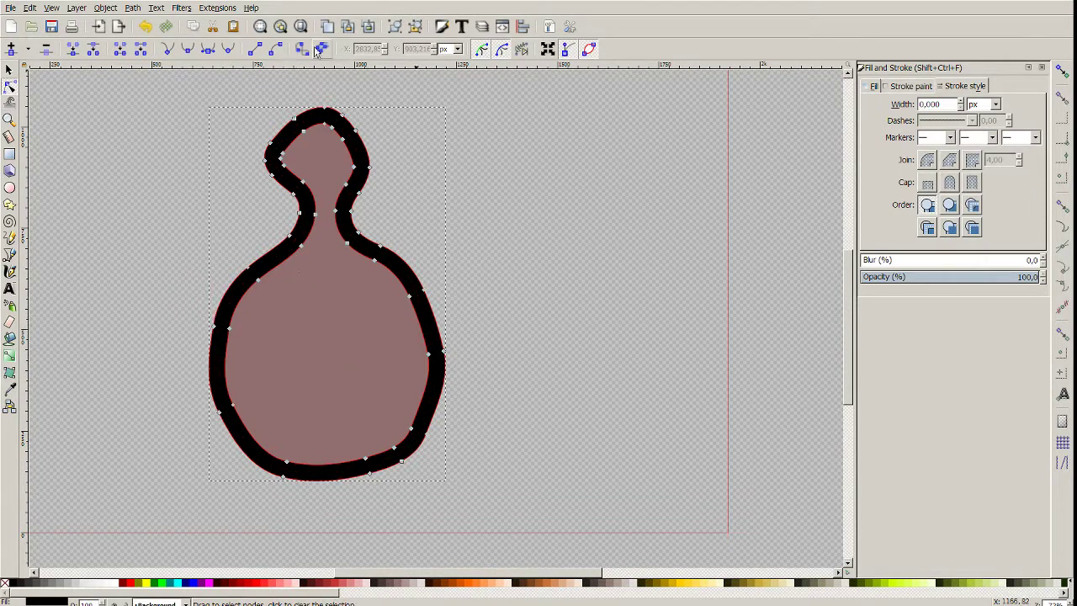
{"action": "left_click", "coordinate": [132, 8]}
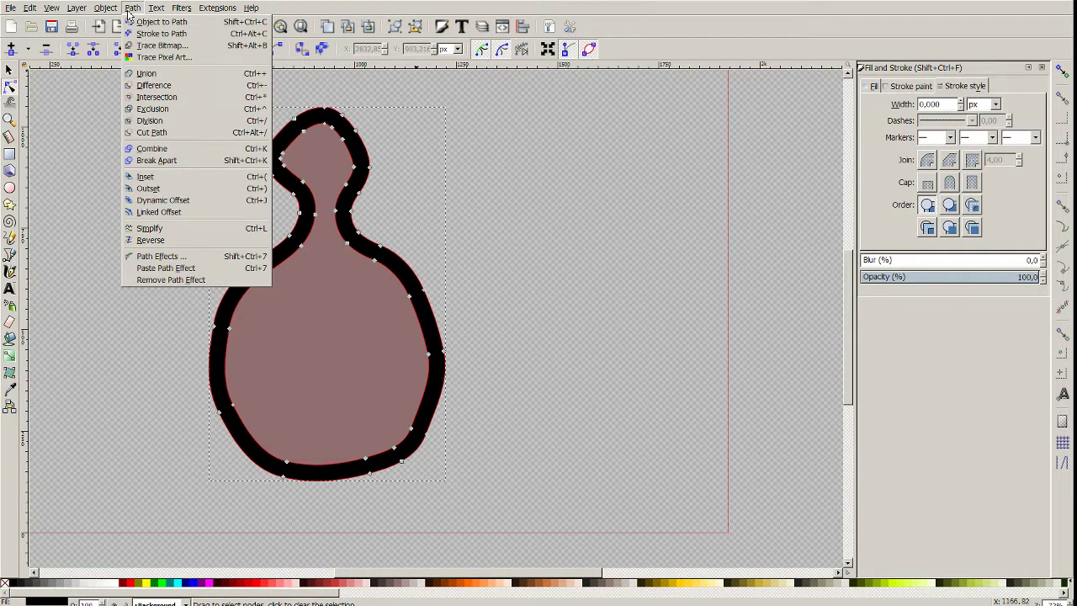
{"action": "left_click", "coordinate": [165, 160]}
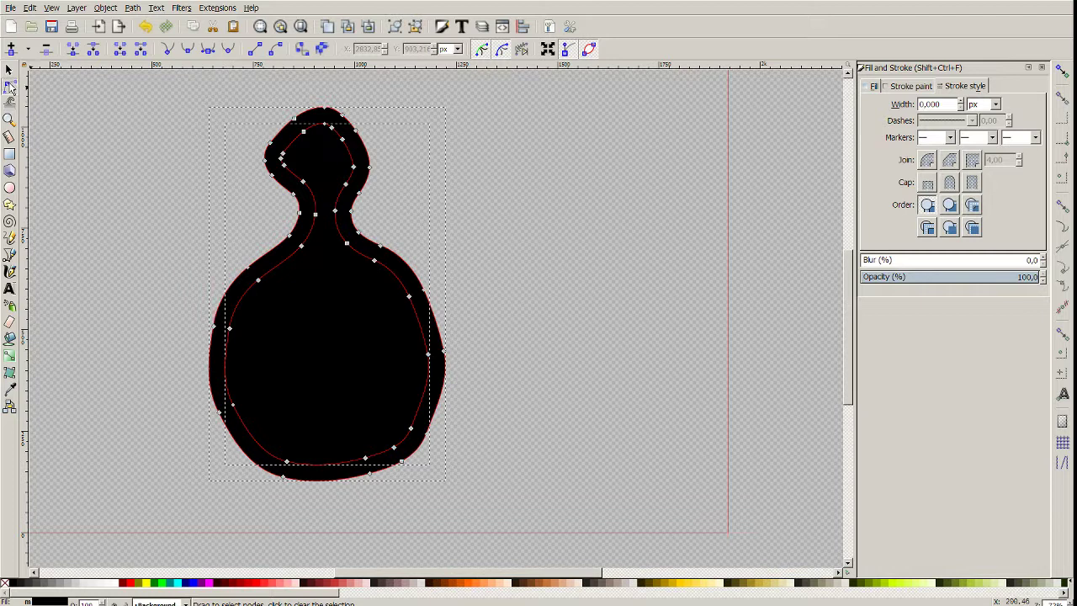
Drag the smaller inner piece out to the right and delete it.
{"action": "left_click", "coordinate": [8, 72]}
{"action": "left_click", "coordinate": [569, 208]}
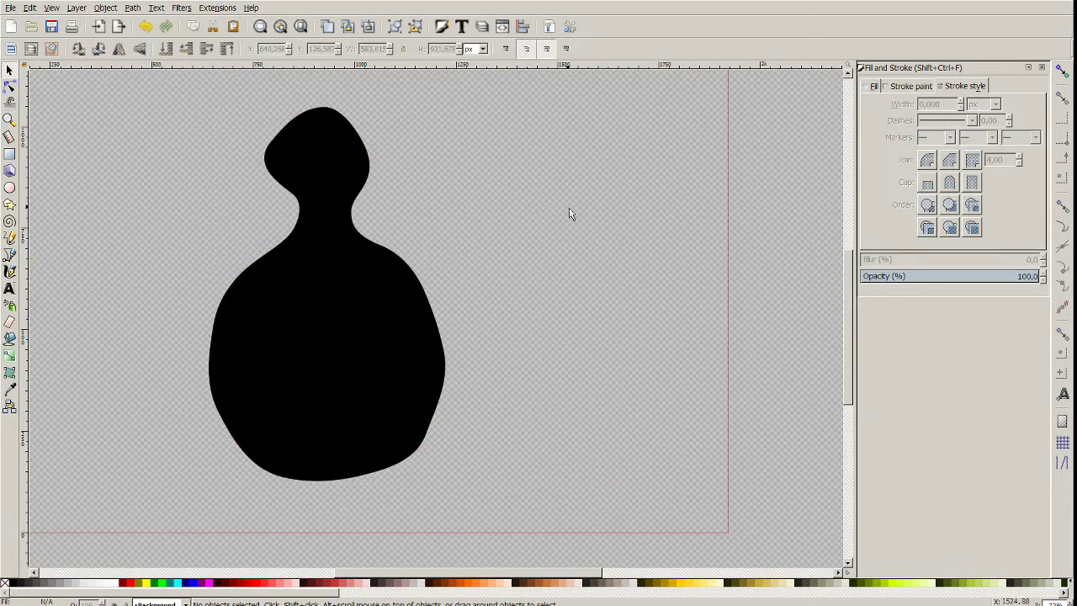
{"action": "left_click_drag", "start_coordinate": [344, 349], "coordinate": [655, 370]}
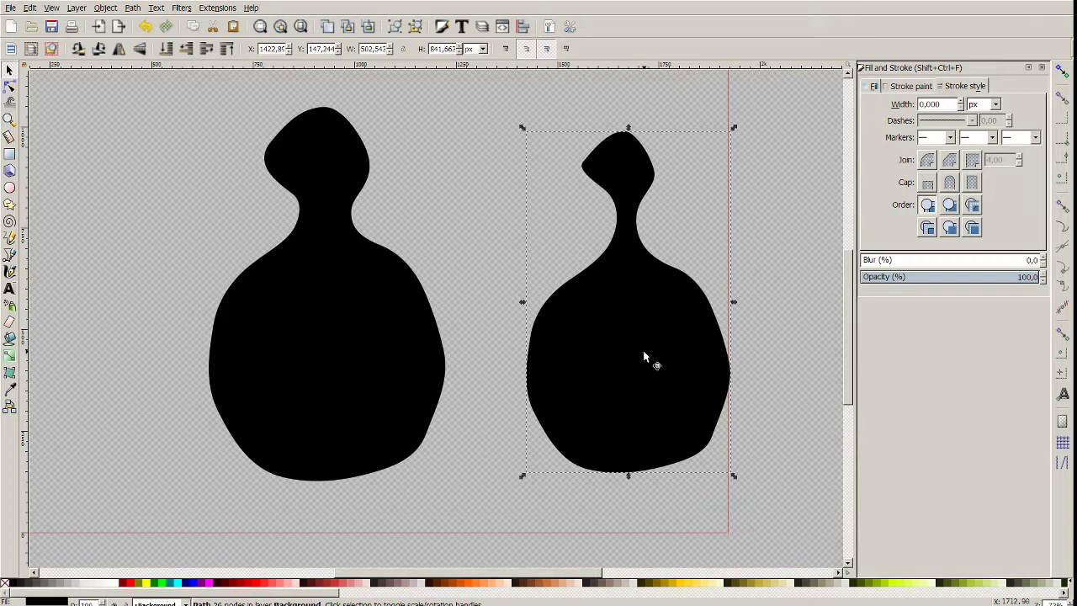
{"action": "key", "text": "Delete"}
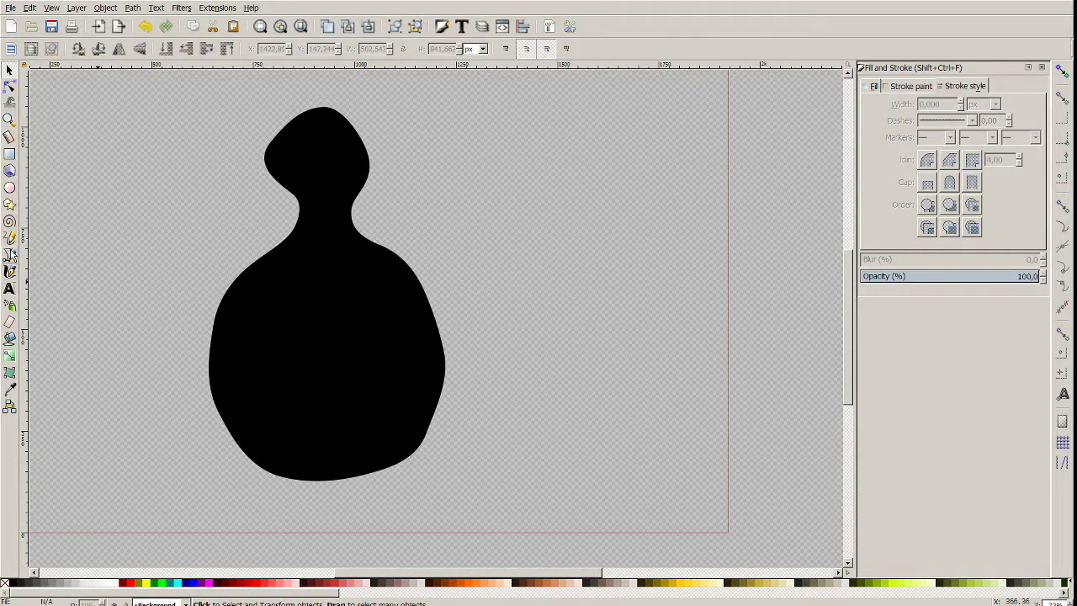
Draw a freehand right wing overlapping the body and convert it with Object to Path.
{"action": "left_click", "coordinate": [10, 254]}
{"action": "left_click", "coordinate": [10, 237]}
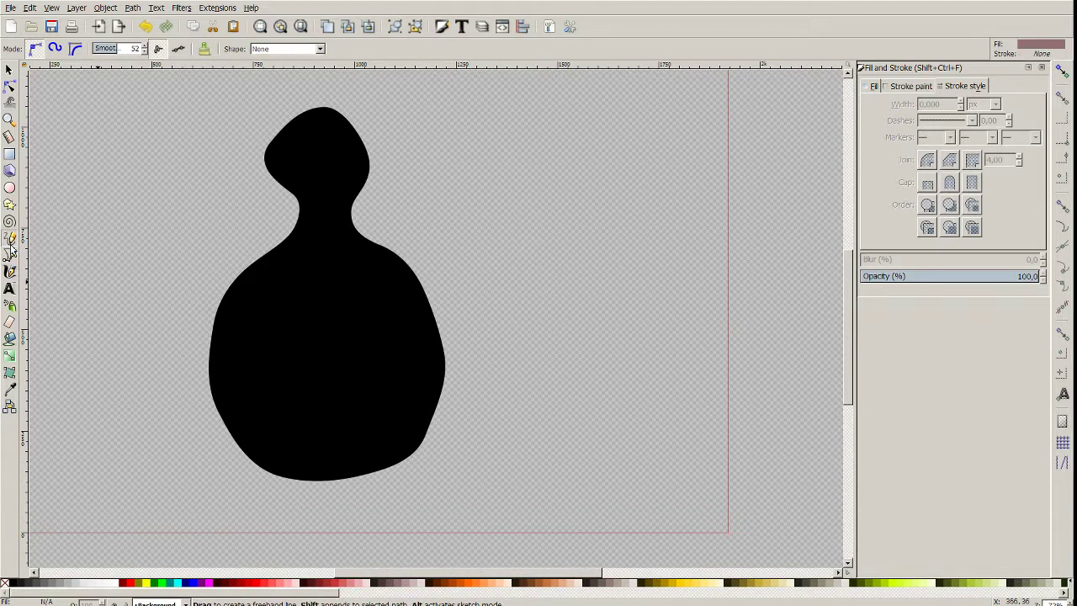
{"action": "mouse_move", "coordinate": [398, 284]}
{"action": "left_mouse_down"}
{"action": "mouse_move", "coordinate": [435, 212]}
{"action": "mouse_move", "coordinate": [530, 190]}
{"action": "mouse_move", "coordinate": [598, 216]}
{"action": "mouse_move", "coordinate": [672, 289]}
{"action": "mouse_move", "coordinate": [673, 327]}
{"action": "mouse_move", "coordinate": [635, 362]}
{"action": "mouse_move", "coordinate": [625, 411]}
{"action": "mouse_move", "coordinate": [557, 416]}
{"action": "mouse_move", "coordinate": [530, 443]}
{"action": "mouse_move", "coordinate": [469, 391]}
{"action": "mouse_move", "coordinate": [407, 363]}
{"action": "mouse_move", "coordinate": [399, 288]}
{"action": "left_mouse_up"}
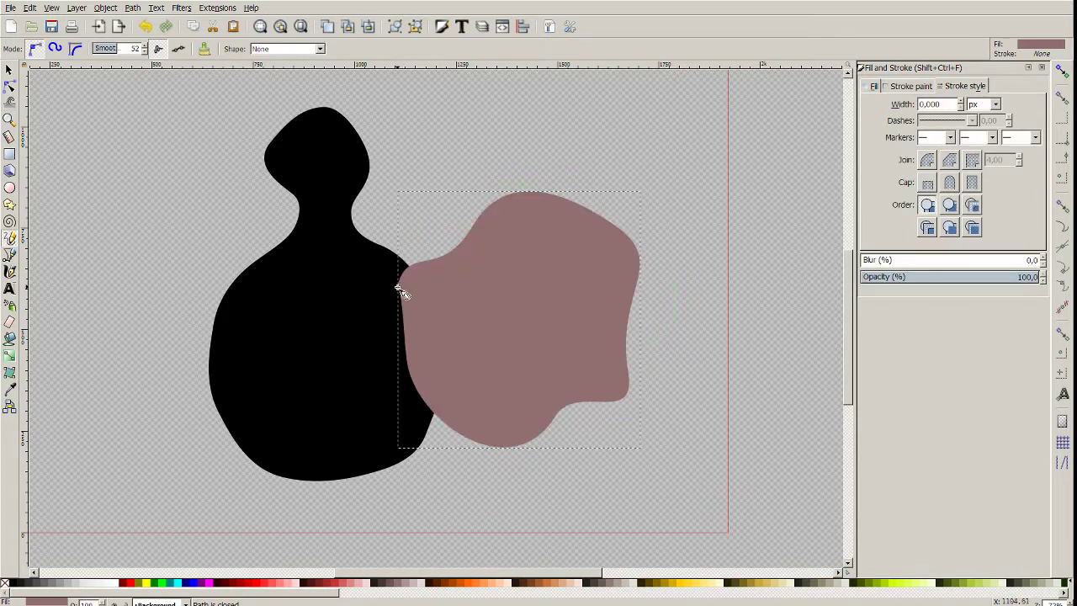
{"action": "left_click", "coordinate": [132, 7]}
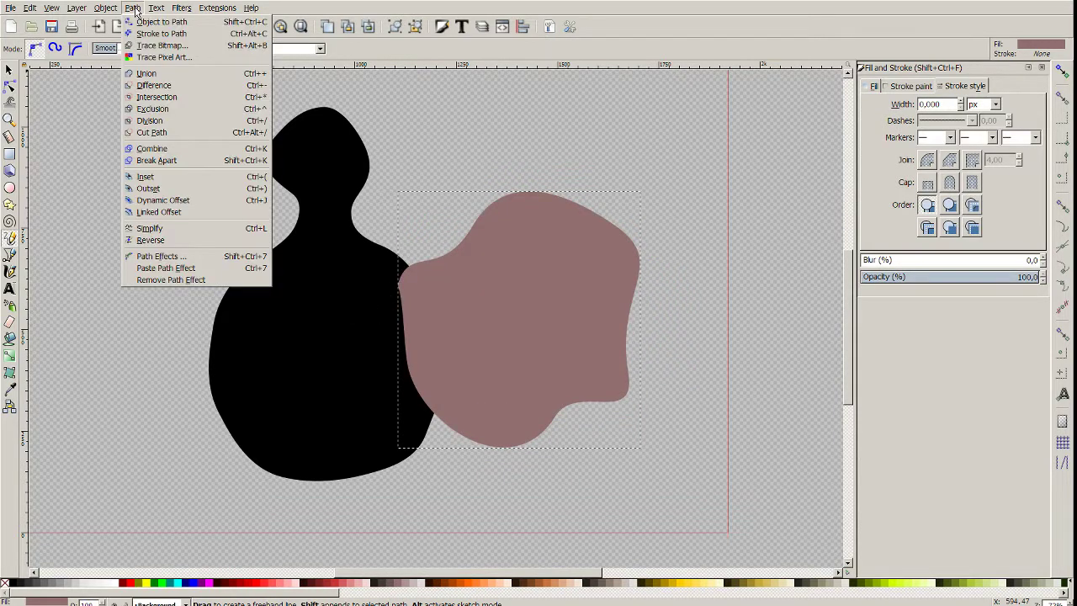
{"action": "left_click", "coordinate": [168, 20]}
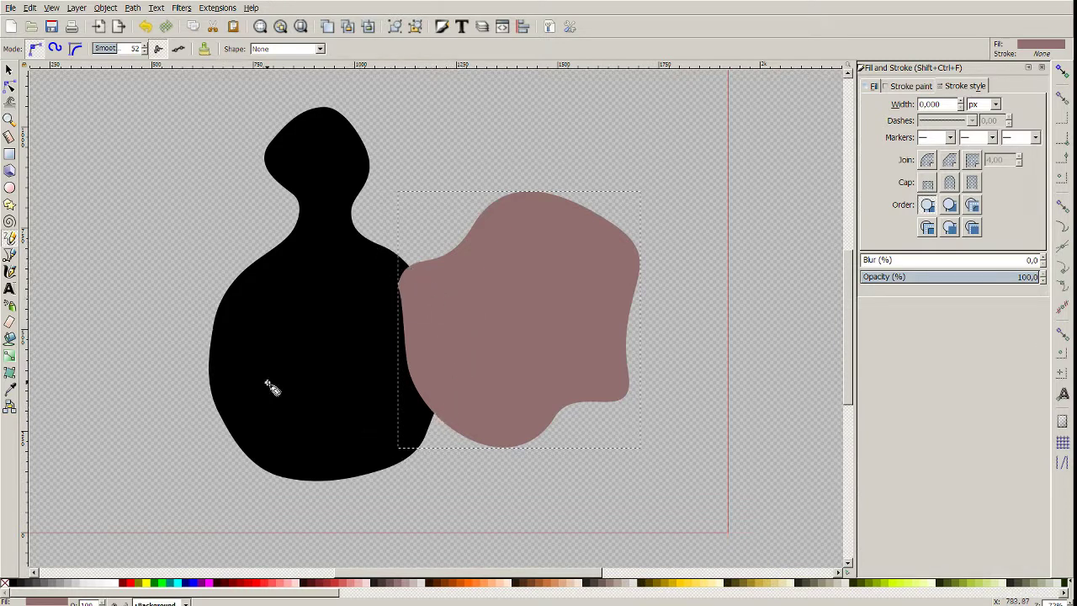
Draw the left wing beside the body and stretch it wider to the left.
{"action": "mouse_move", "coordinate": [227, 360]}
{"action": "left_mouse_down"}
{"action": "mouse_move", "coordinate": [237, 323]}
{"action": "mouse_move", "coordinate": [216, 202]}
{"action": "mouse_move", "coordinate": [148, 162]}
{"action": "mouse_move", "coordinate": [115, 179]}
{"action": "mouse_move", "coordinate": [77, 238]}
{"action": "mouse_move", "coordinate": [71, 380]}
{"action": "mouse_move", "coordinate": [117, 447]}
{"action": "mouse_move", "coordinate": [194, 448]}
{"action": "mouse_move", "coordinate": [229, 359]}
{"action": "left_mouse_up"}
{"action": "left_click", "coordinate": [8, 70]}
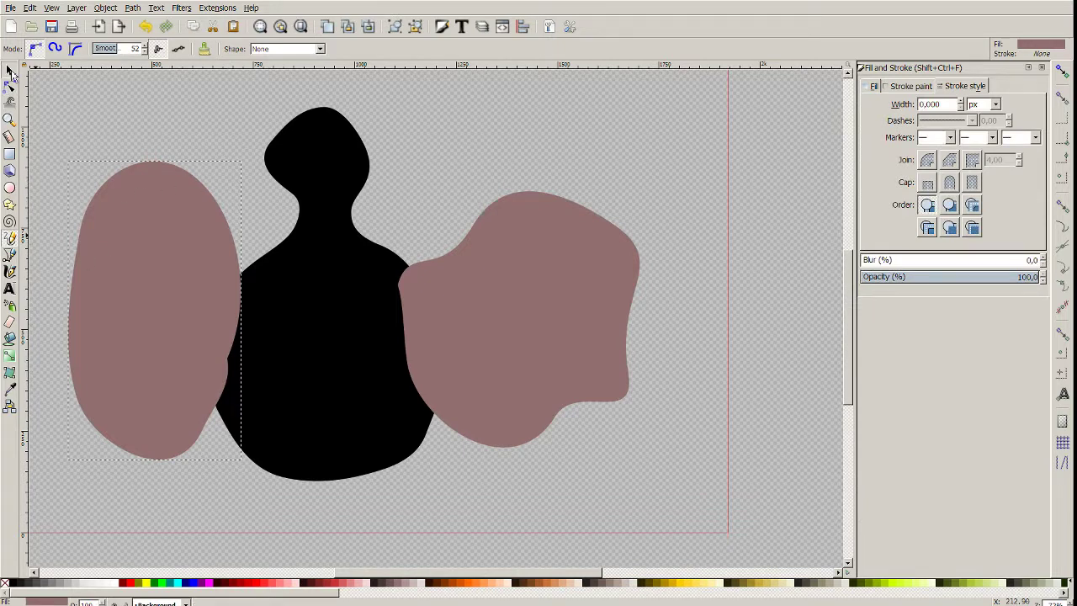
{"action": "left_click_drag", "start_coordinate": [62, 308], "coordinate": [18, 328]}
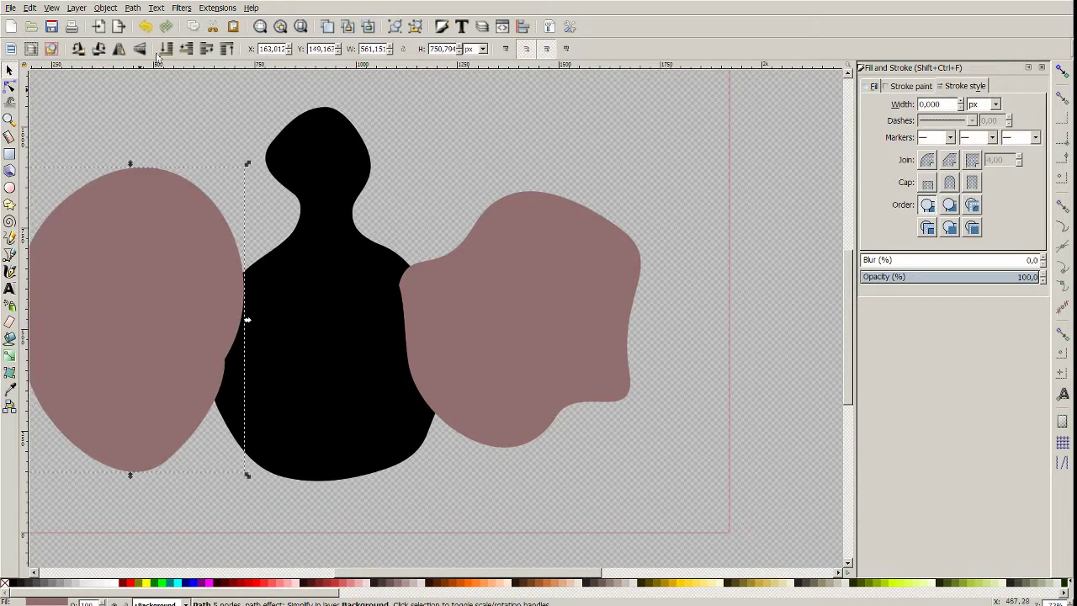
{"action": "left_click", "coordinate": [133, 8]}
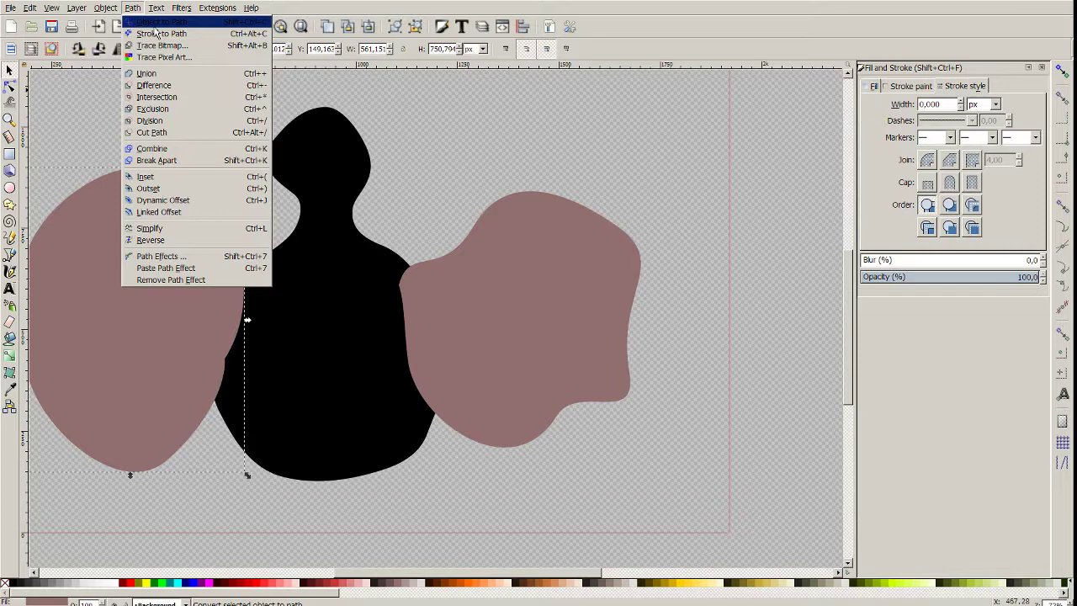
Convert the left wing to a path, select both wings and combine them with Path > Combine.
{"action": "left_click", "coordinate": [156, 22]}
{"action": "left_click", "coordinate": [10, 238]}
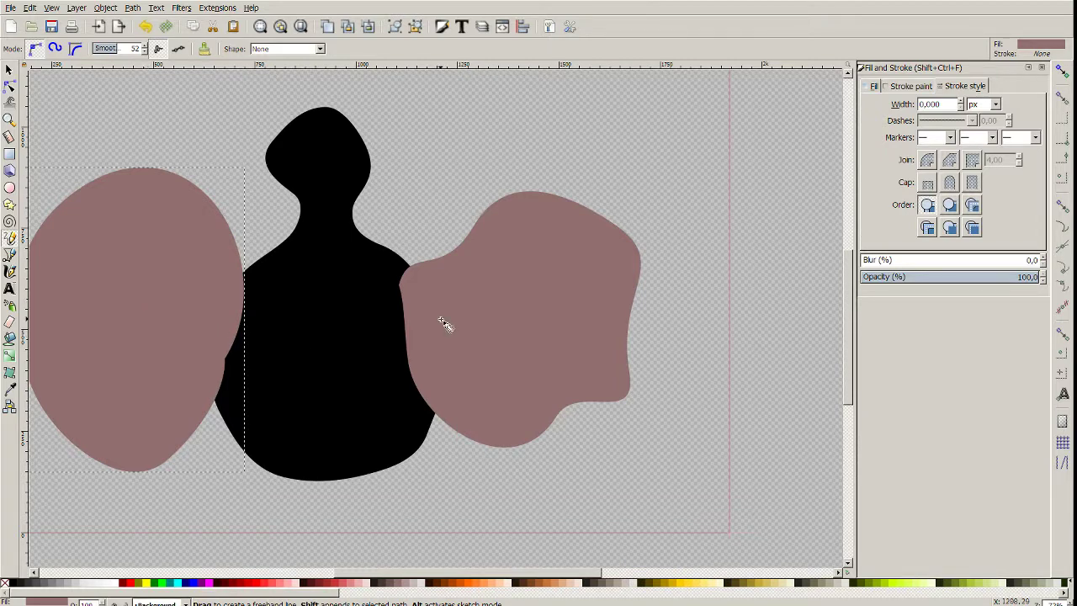
{"action": "left_click", "coordinate": [486, 334], "text": "shift"}
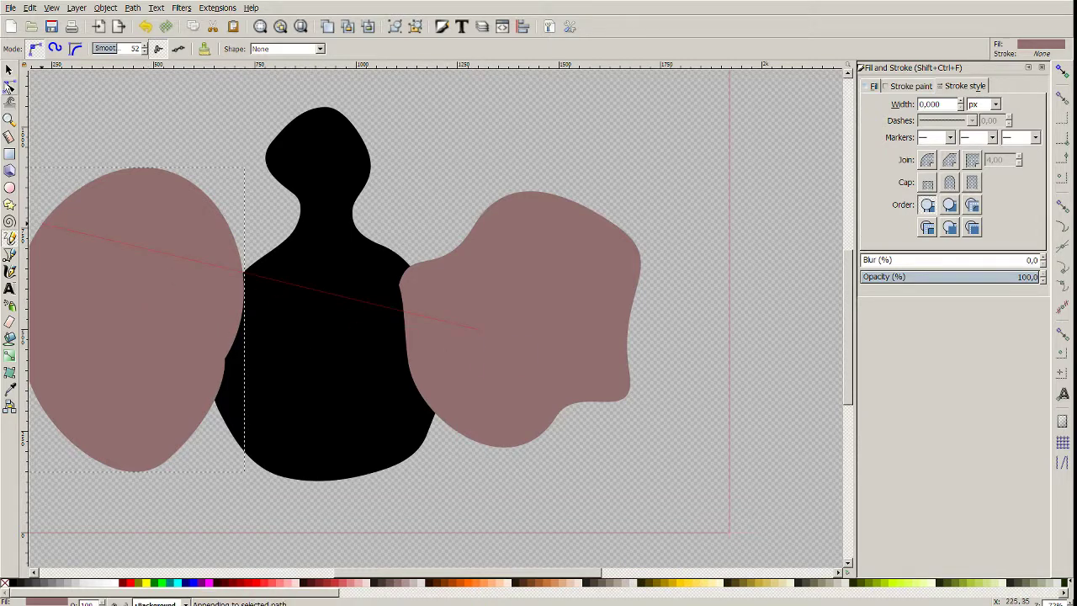
{"action": "key", "text": "s"}
{"action": "left_click", "coordinate": [567, 343], "text": "shift"}
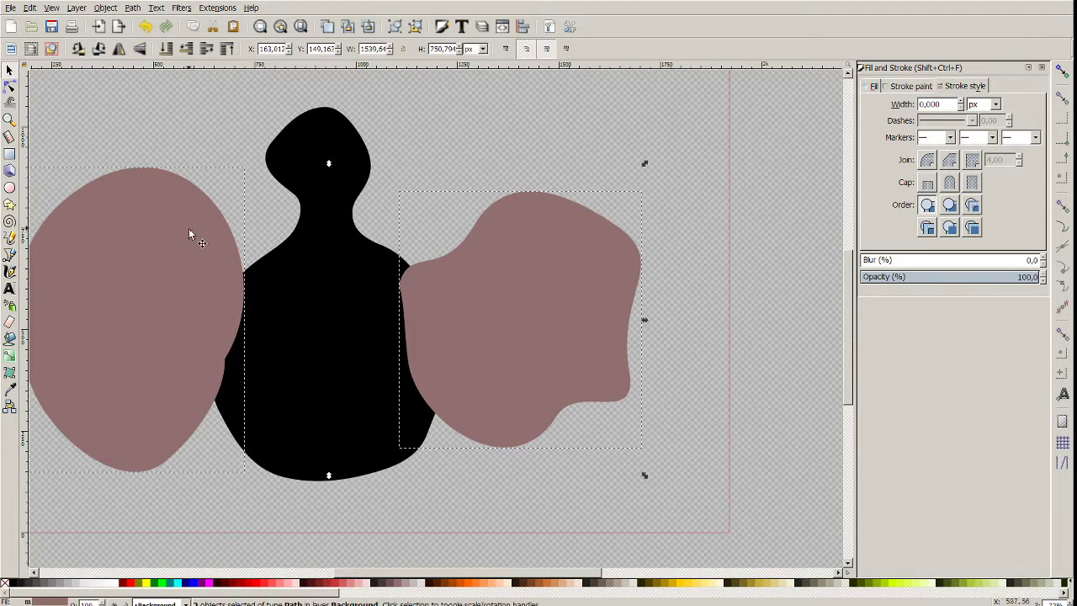
{"action": "left_click", "coordinate": [132, 8]}
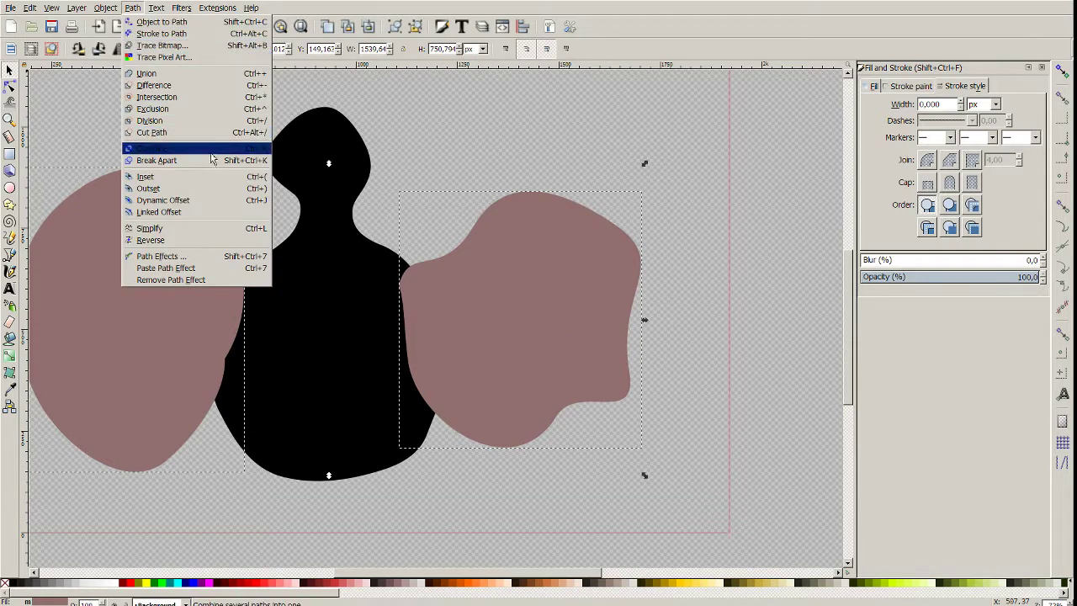
{"action": "left_click", "coordinate": [211, 155]}
{"action": "left_click", "coordinate": [9, 85]}
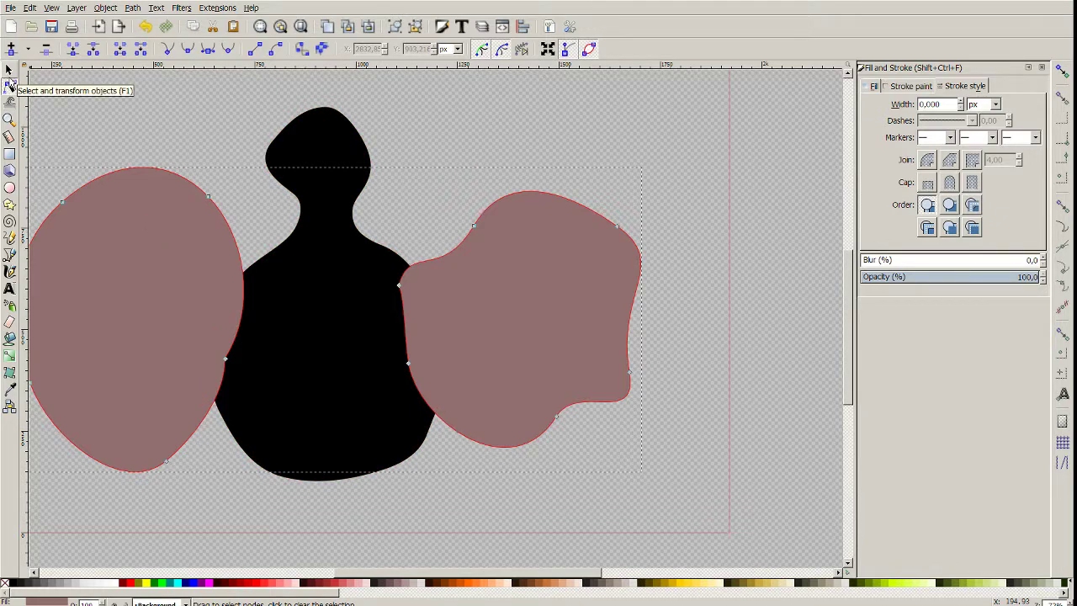
Lower the combined wings beneath the black silhouette, then add the black shape to the selection.
{"action": "left_click", "coordinate": [9, 74]}
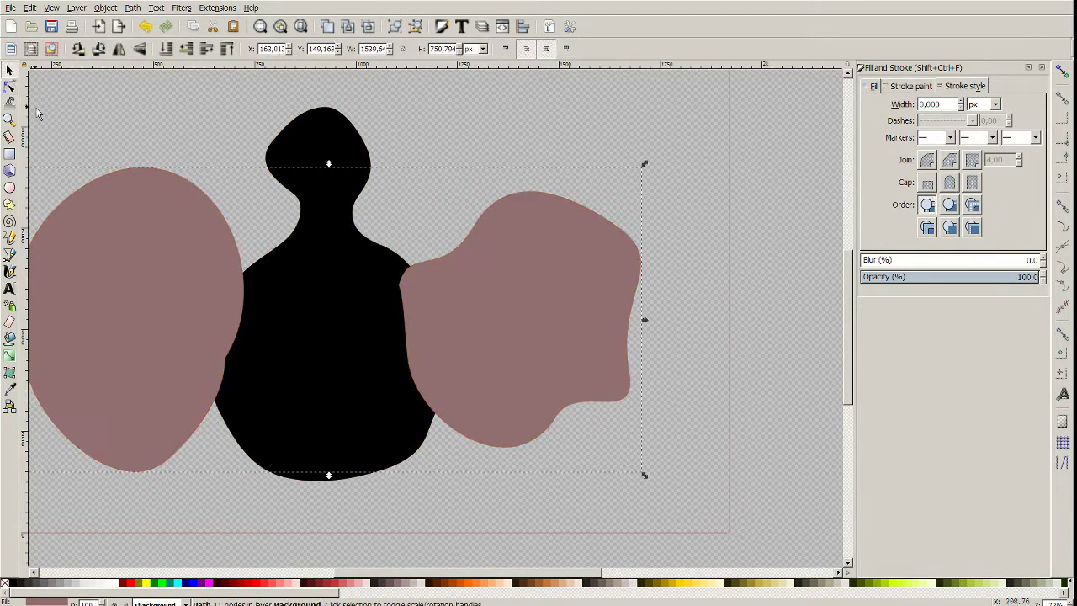
{"action": "left_click", "coordinate": [379, 331]}
{"action": "left_click", "coordinate": [511, 392]}
{"action": "right_click", "coordinate": [464, 335]}
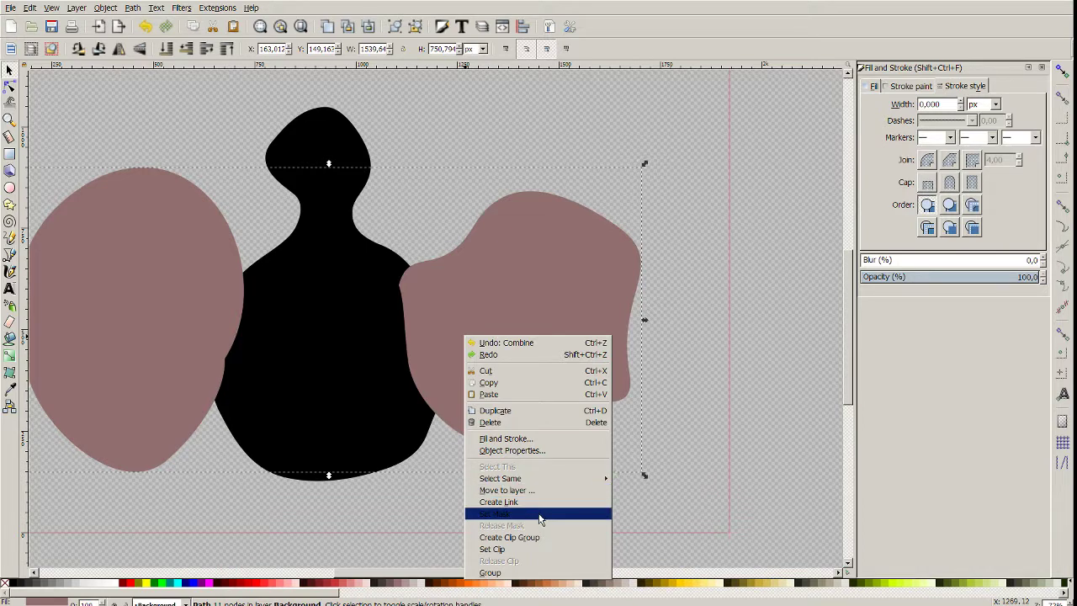
{"action": "mouse_move", "coordinate": [550, 485]}
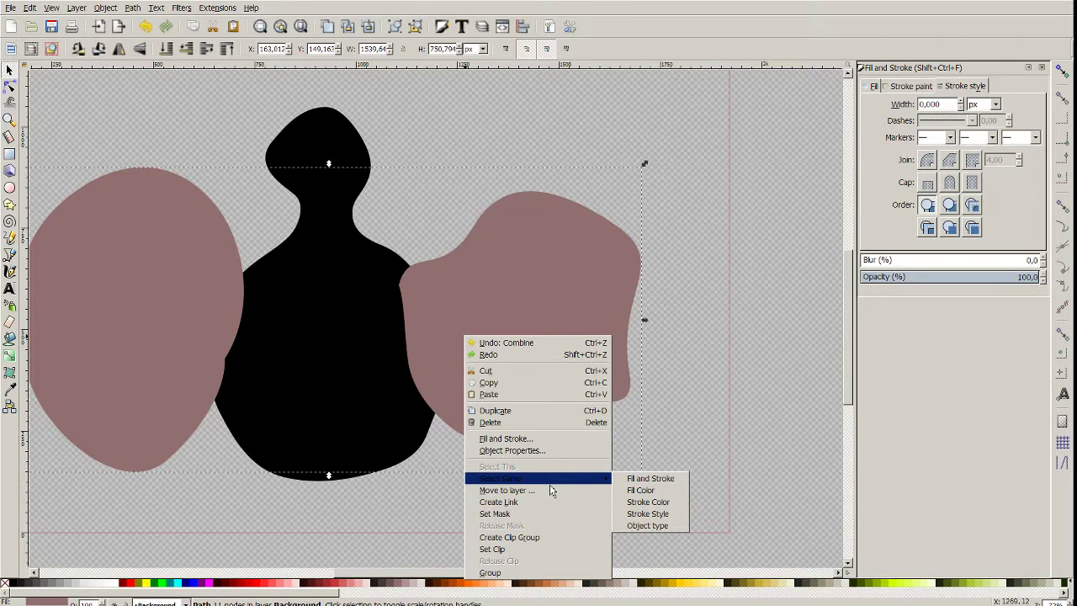
{"action": "left_click", "coordinate": [75, 8]}
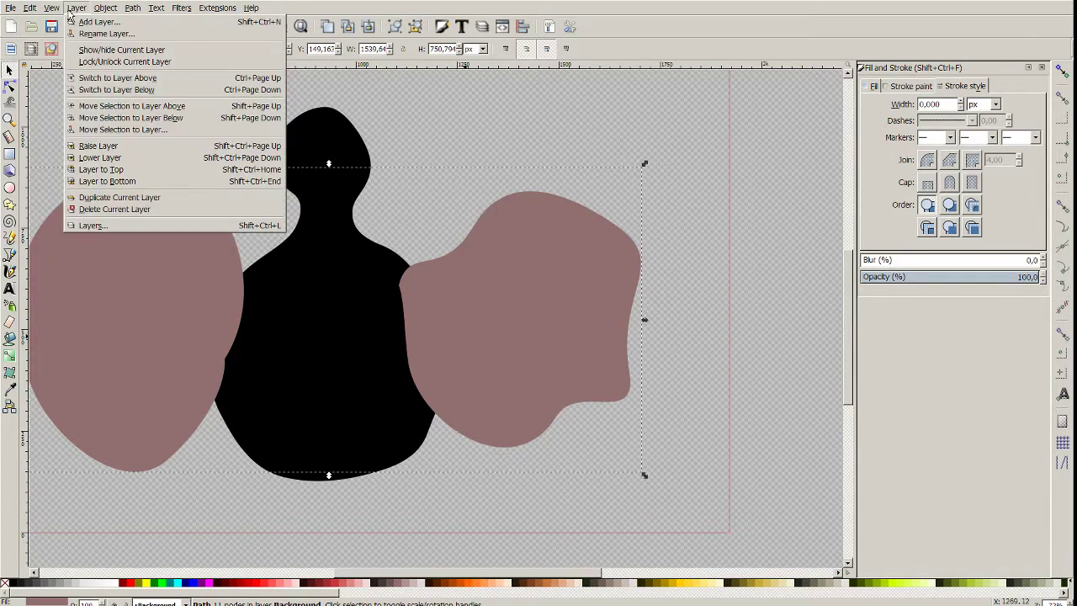
{"action": "mouse_move", "coordinate": [95, 10]}
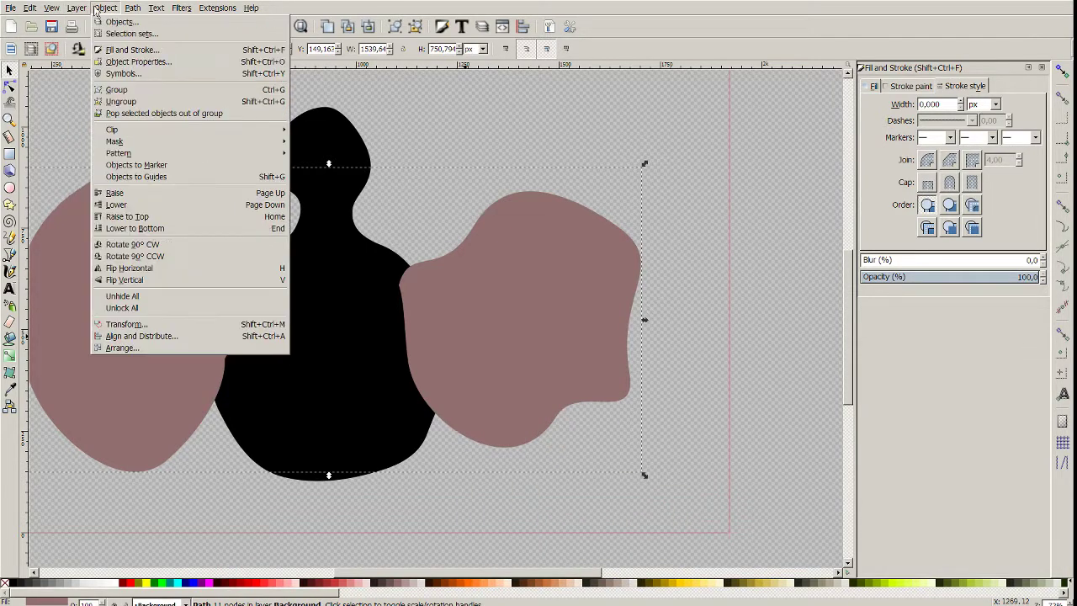
{"action": "left_click", "coordinate": [165, 216]}
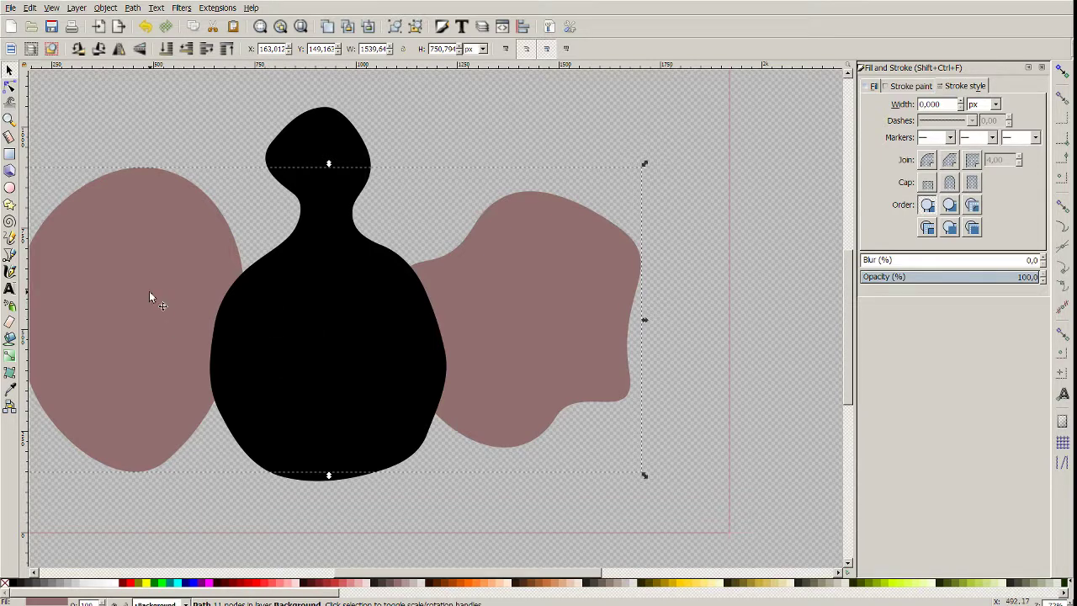
{"action": "left_click", "coordinate": [308, 147], "text": "shift"}
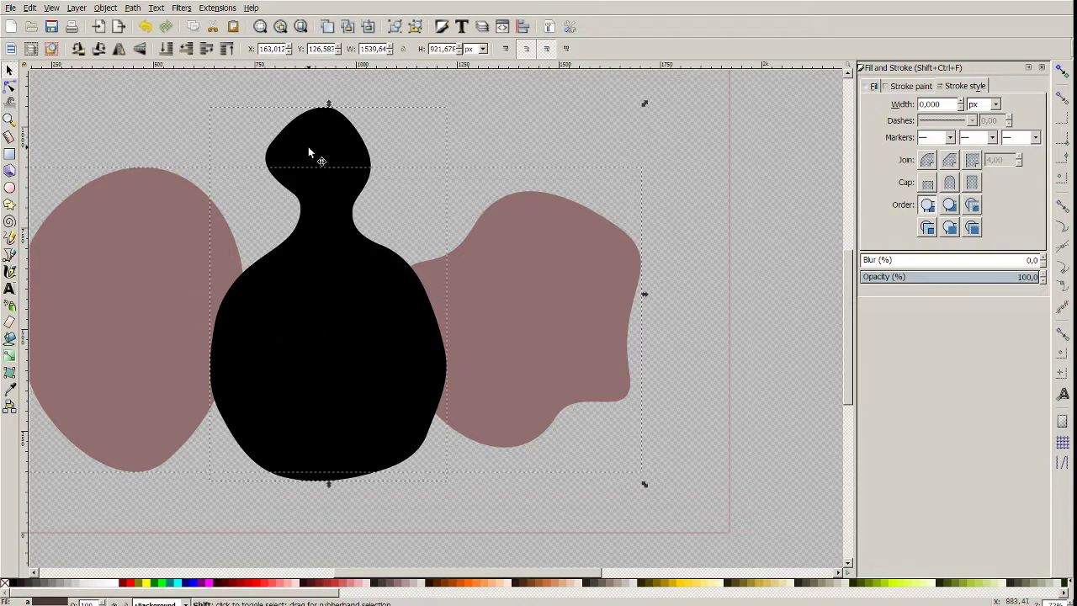
Subtract the black silhouette from the wings with Path > Difference, then deselect to check the gap.
{"action": "left_click", "coordinate": [143, 13]}
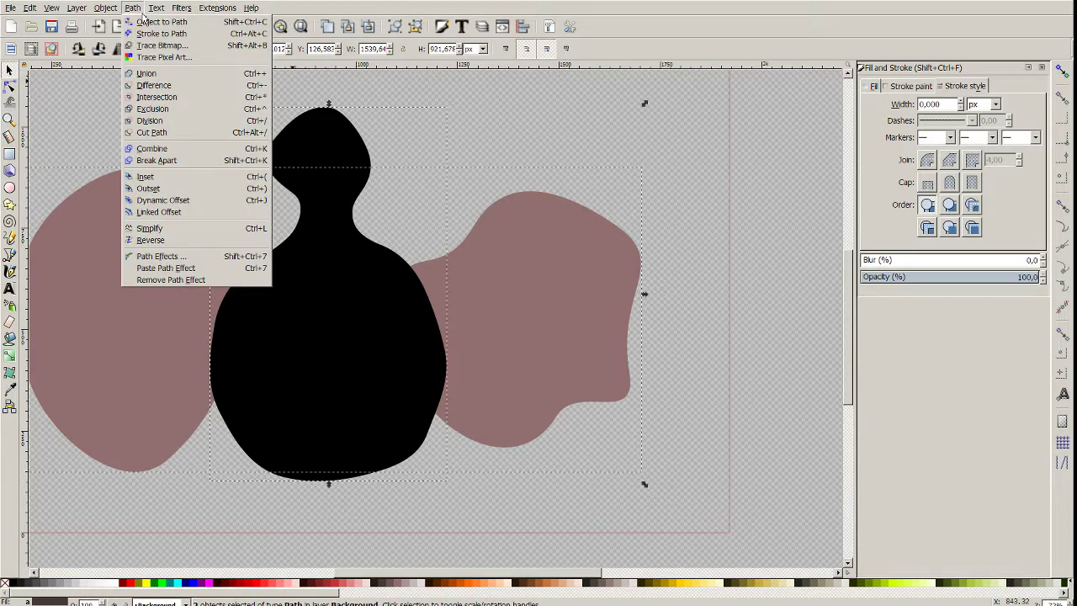
{"action": "left_click", "coordinate": [162, 87]}
{"action": "left_click", "coordinate": [472, 182]}
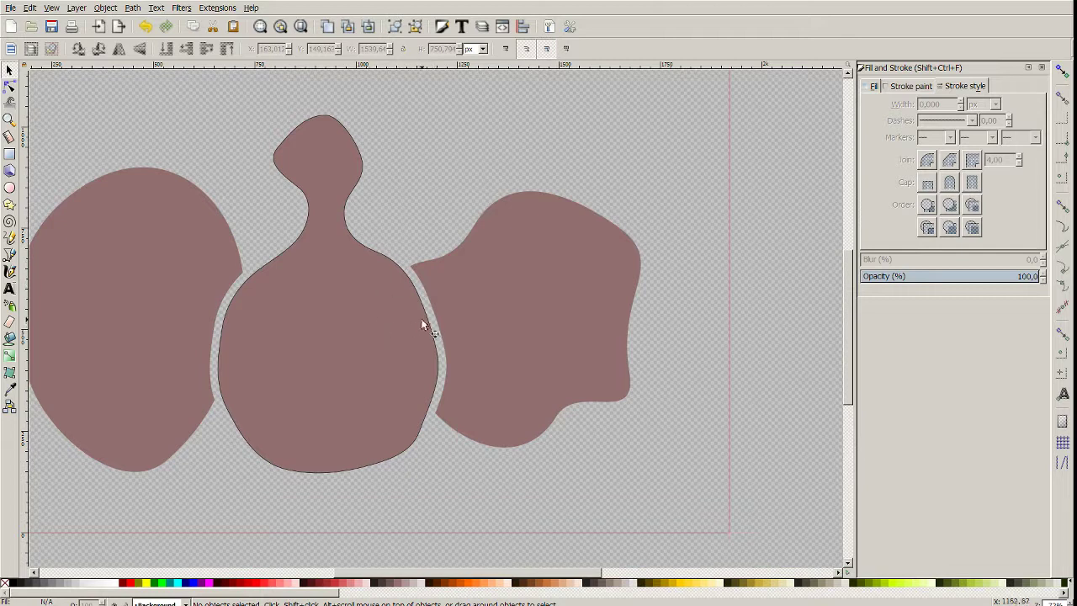
{"action": "left_click", "coordinate": [386, 342]}
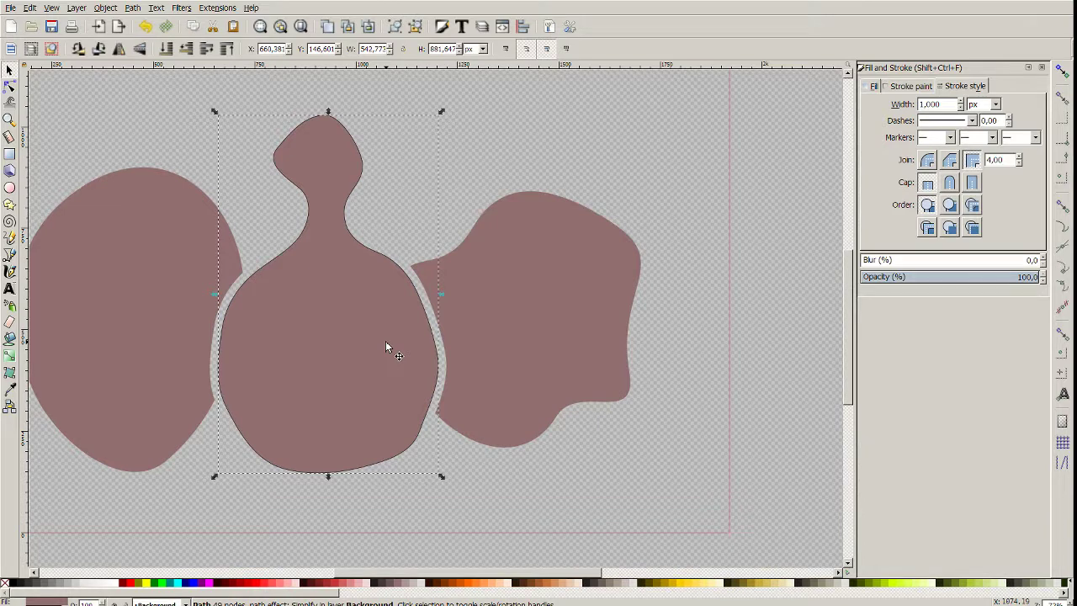
{"action": "key", "text": "ctrl+l"}
{"action": "right_click", "coordinate": [385, 342]}
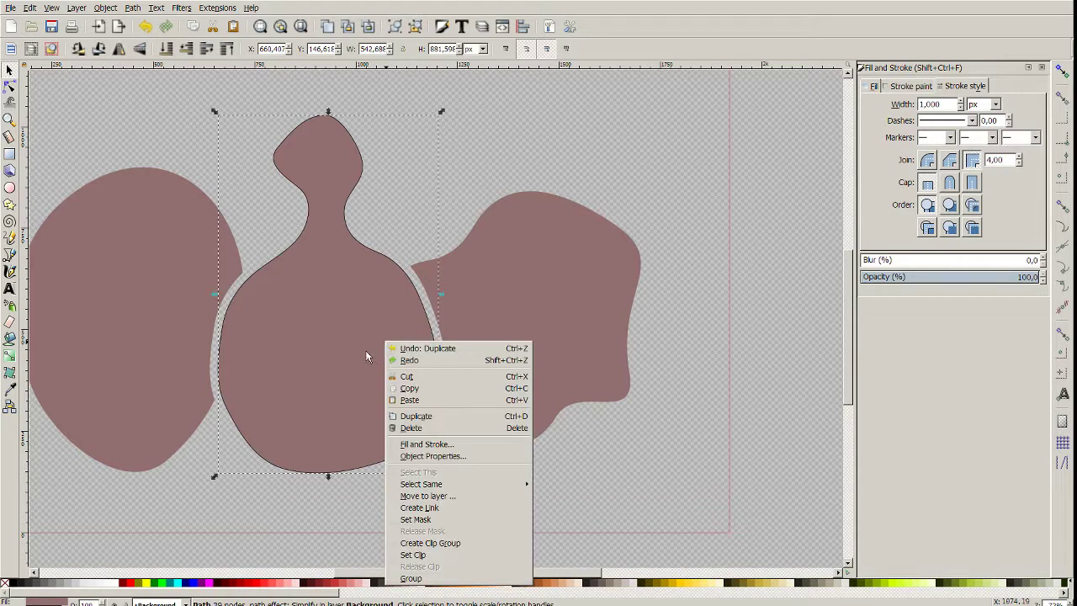
{"action": "left_click", "coordinate": [115, 17]}
{"action": "left_click", "coordinate": [105, 7]}
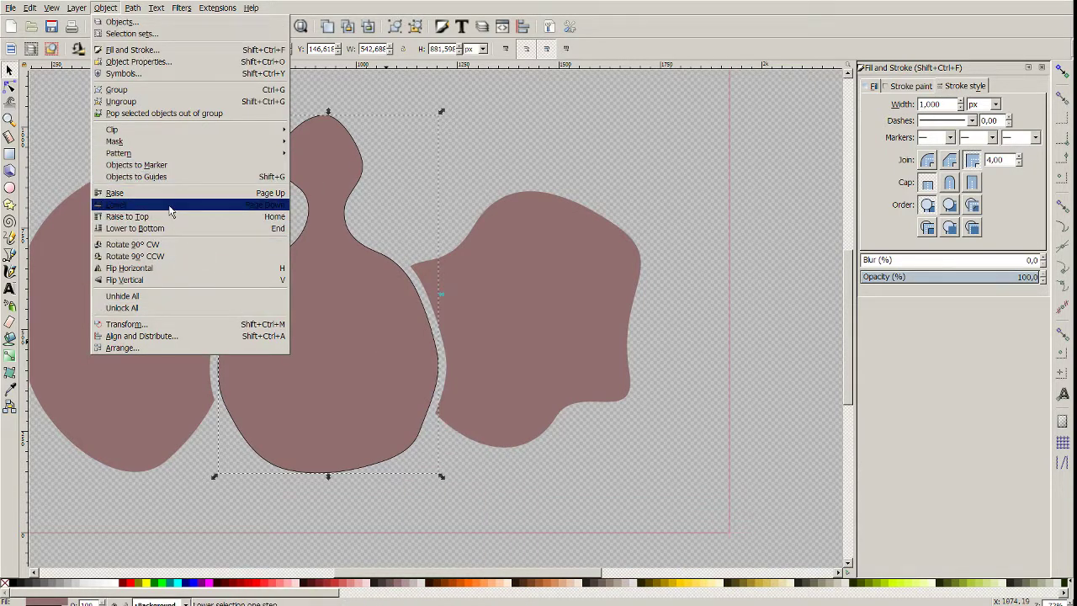
{"action": "left_click", "coordinate": [169, 207]}
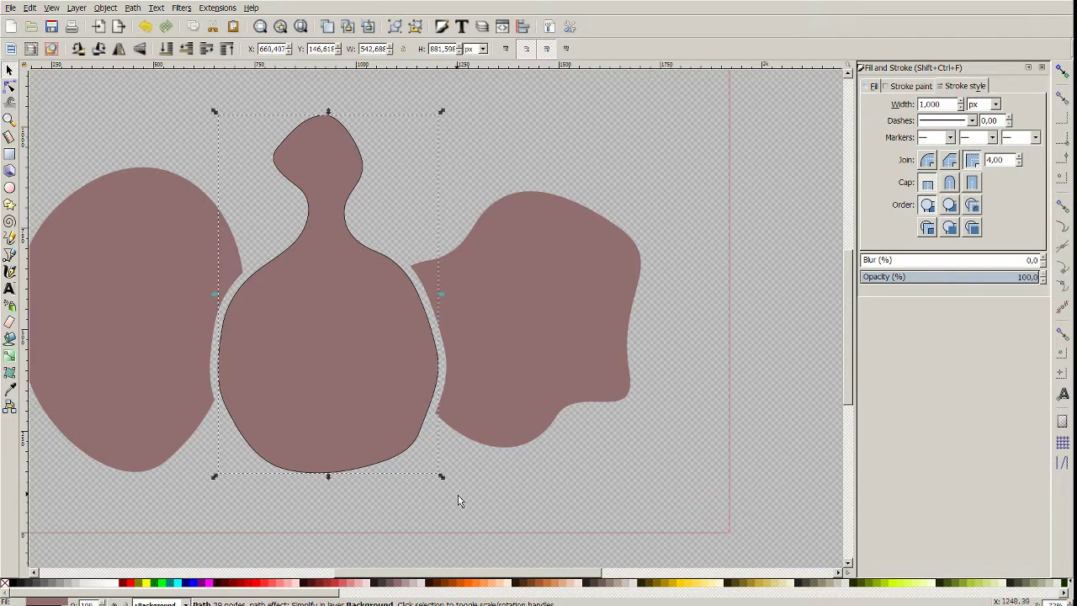
{"action": "left_click_drag", "start_coordinate": [440, 477], "coordinate": [463, 499]}
{"action": "left_click", "coordinate": [132, 7]}
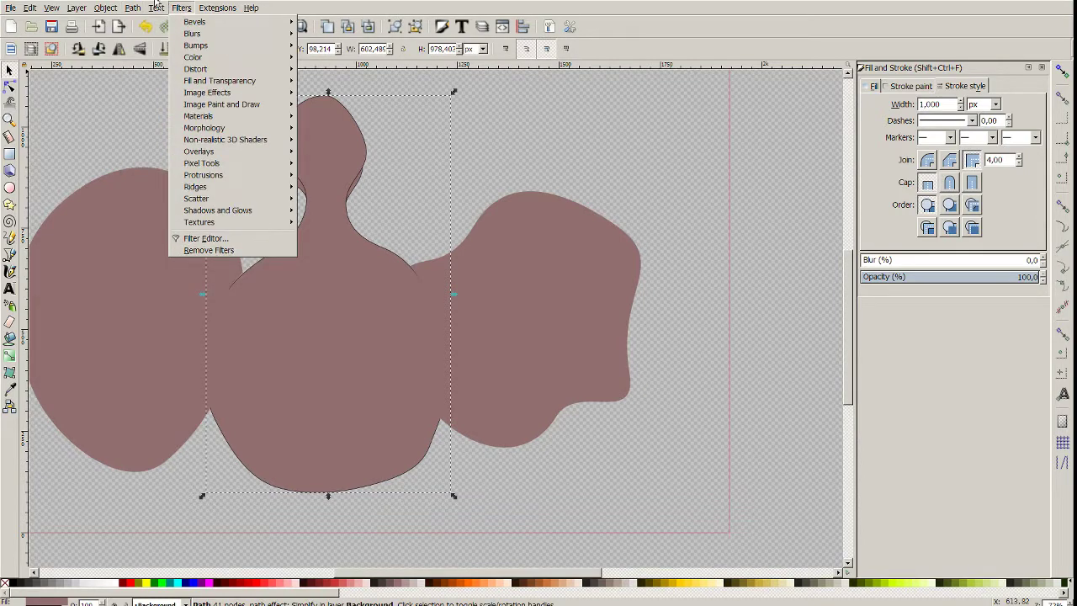
{"action": "mouse_move", "coordinate": [95, 12]}
{"action": "left_click", "coordinate": [168, 206]}
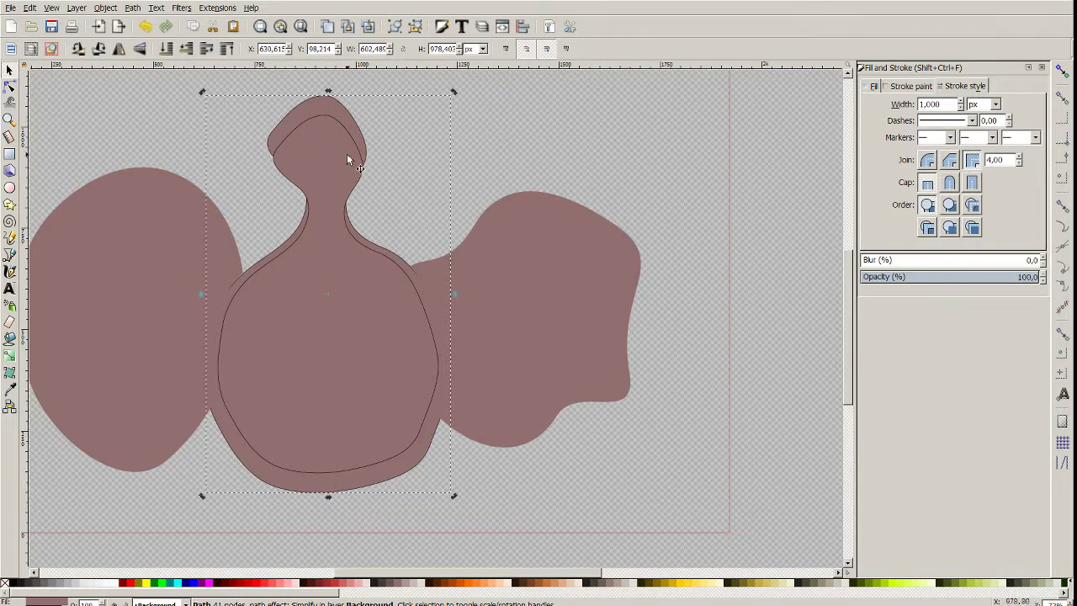
{"action": "left_click_drag", "start_coordinate": [379, 502], "coordinate": [708, 460]}
{"action": "key", "text": "Delete"}
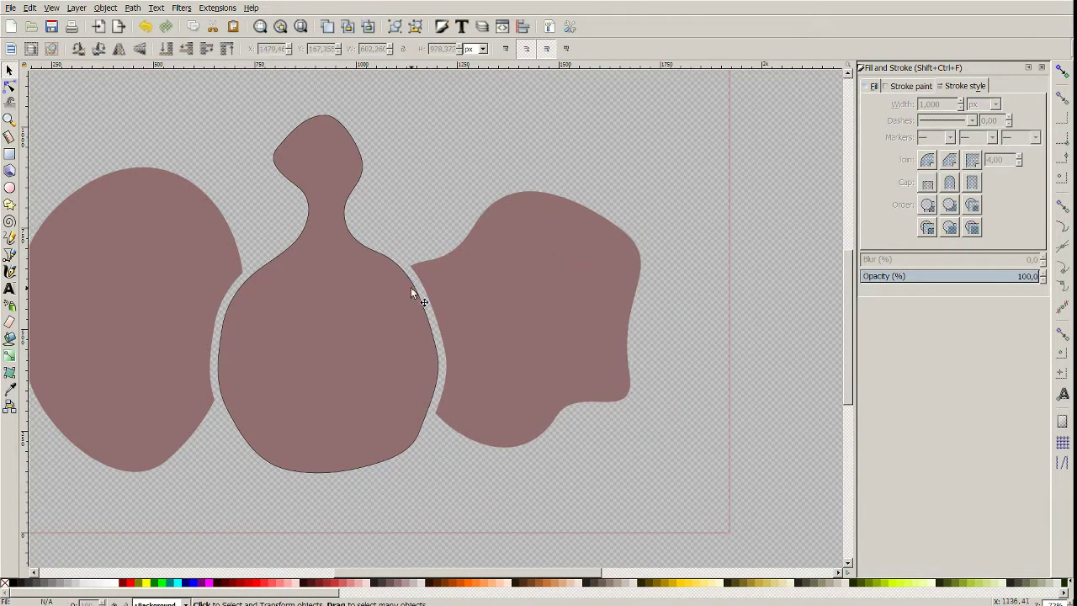
Draw two black ellipse eyes on the pigeon's head.
{"action": "left_click", "coordinate": [9, 187]}
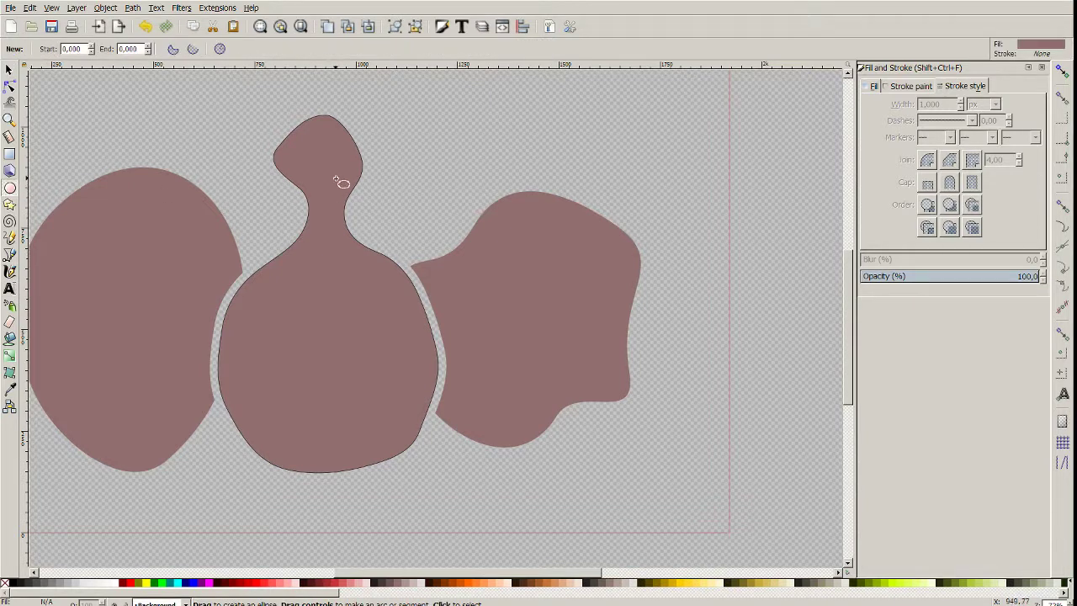
{"action": "left_click", "coordinate": [305, 145]}
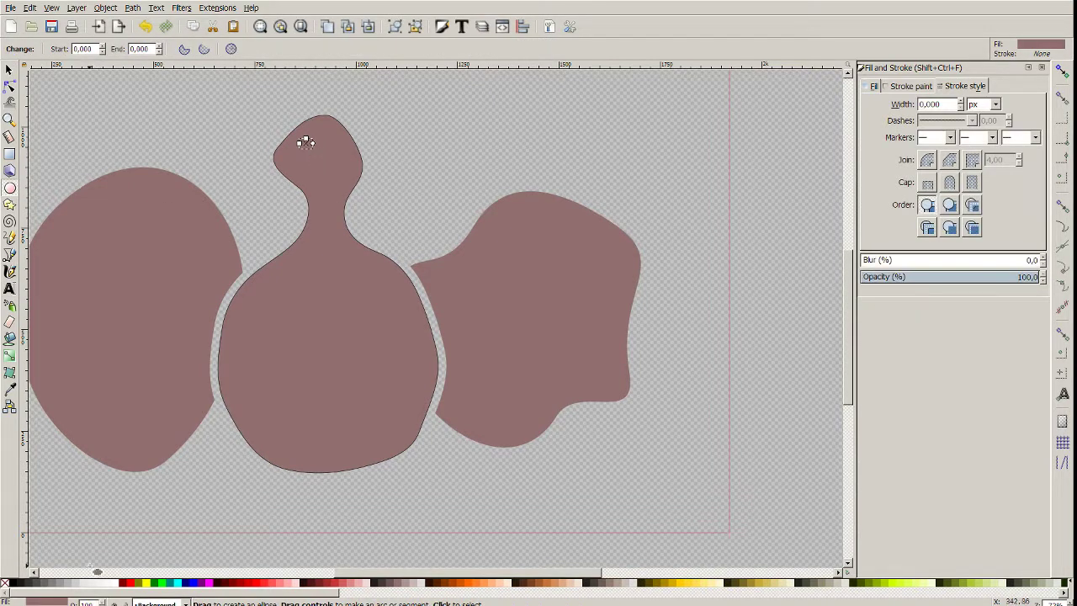
{"action": "left_click_drag", "start_coordinate": [301, 139], "coordinate": [340, 150]}
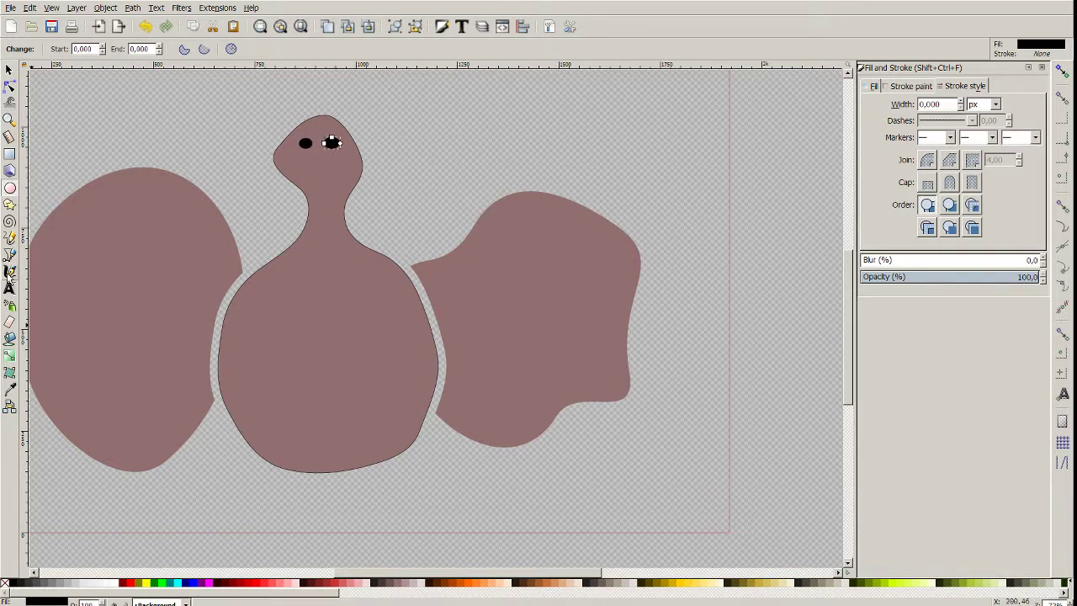
Draw a black V-shaped calligraphic beak and two legs below the body.
{"action": "left_click", "coordinate": [9, 269]}
{"action": "left_click", "coordinate": [13, 276]}
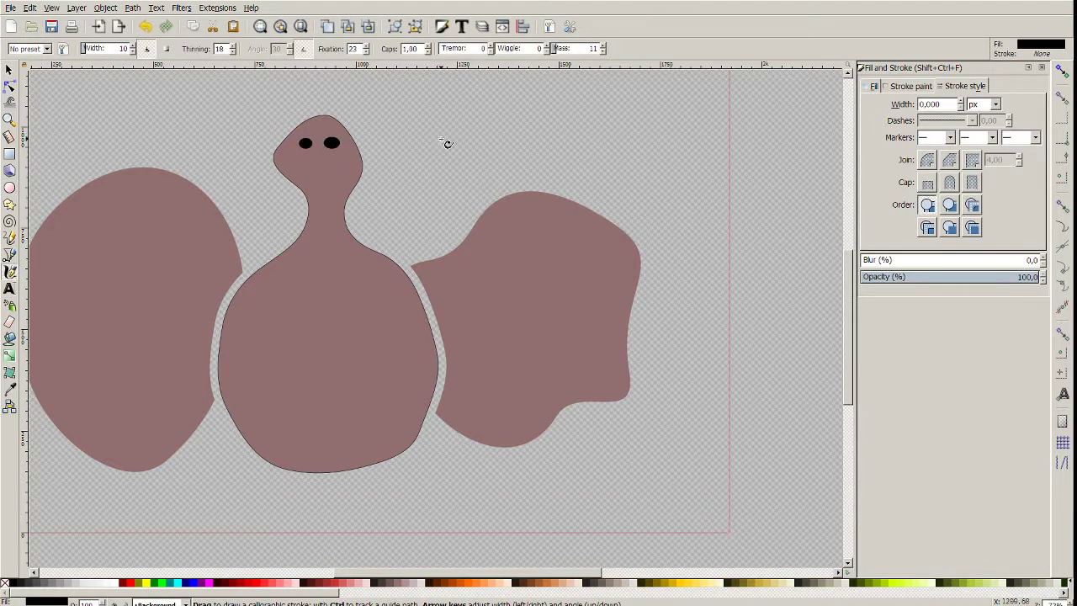
{"action": "mouse_move", "coordinate": [311, 165]}
{"action": "left_mouse_down"}
{"action": "mouse_move", "coordinate": [324, 201]}
{"action": "mouse_move", "coordinate": [338, 161]}
{"action": "left_mouse_up"}
{"action": "mouse_move", "coordinate": [292, 469]}
{"action": "left_mouse_down"}
{"action": "mouse_move", "coordinate": [292, 499]}
{"action": "mouse_move", "coordinate": [280, 510]}
{"action": "mouse_move", "coordinate": [302, 512]}
{"action": "left_mouse_up"}
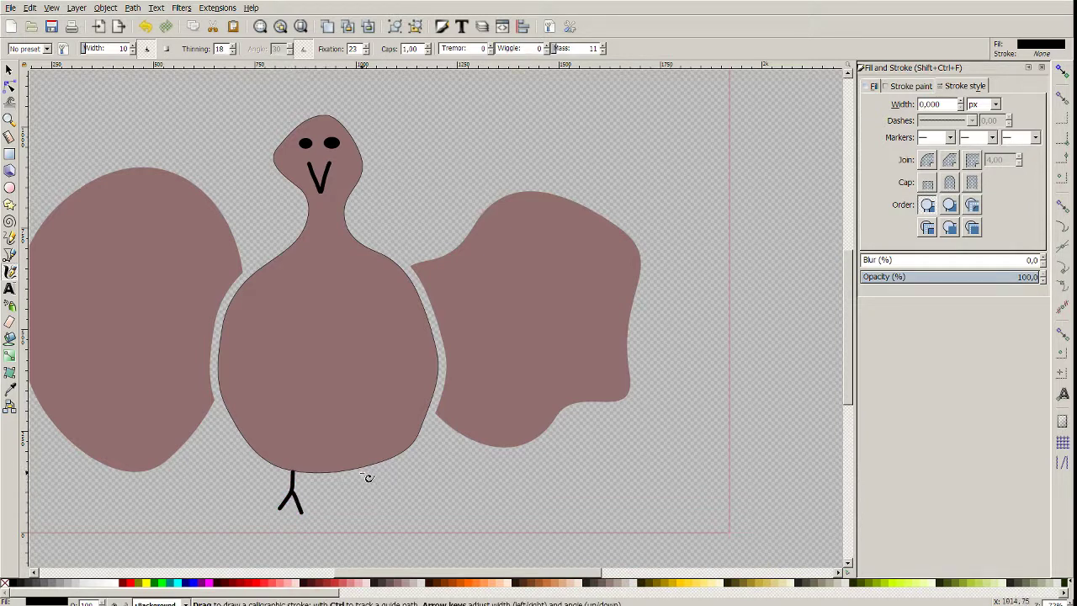
{"action": "mouse_move", "coordinate": [361, 461]}
{"action": "left_mouse_down"}
{"action": "mouse_move", "coordinate": [364, 496]}
{"action": "mouse_move", "coordinate": [352, 508]}
{"action": "mouse_move", "coordinate": [375, 503]}
{"action": "left_mouse_up"}
{"action": "left_click", "coordinate": [10, 68]}
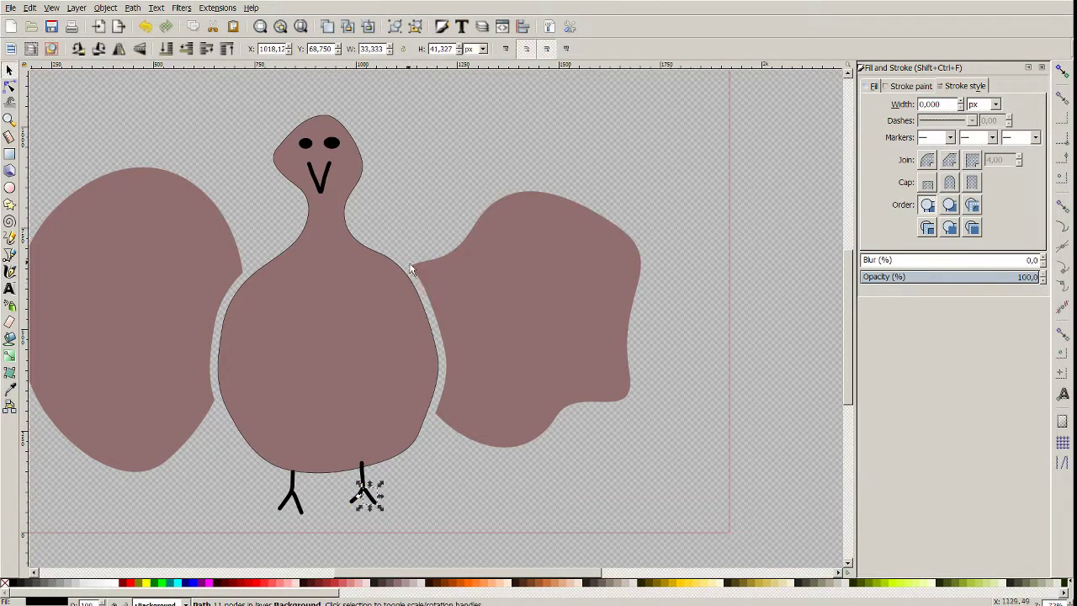